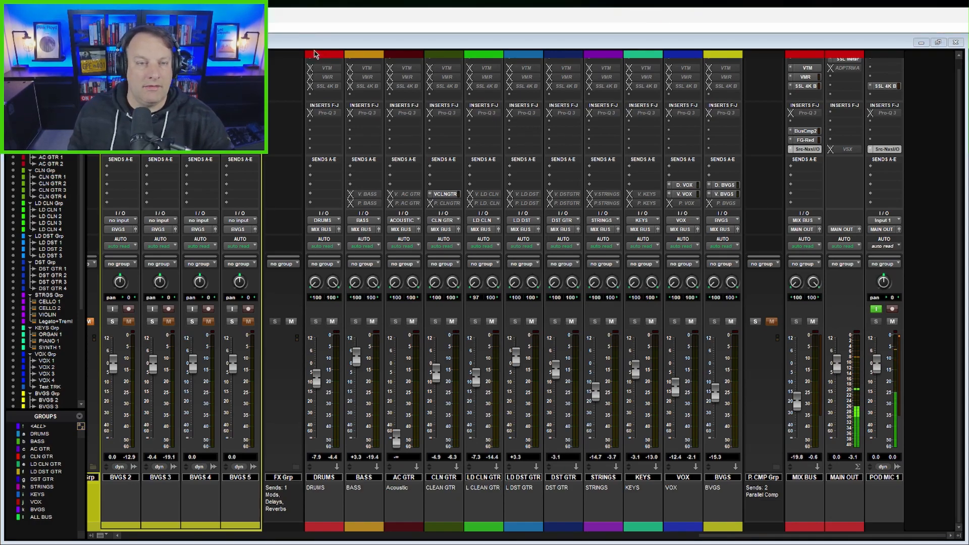
Step: Review the instrument submix tracks from DRUMS through BVGS, along with the MIX BUS and MAIN OUT channels
{"action": "mouse_move", "coordinate": [305, 49]}
{"action": "left_mouse_down"}
{"action": "mouse_move", "coordinate": [696, 372]}
{"action": "mouse_move", "coordinate": [750, 532]}
{"action": "mouse_move", "coordinate": [742, 536]}
{"action": "left_mouse_up"}
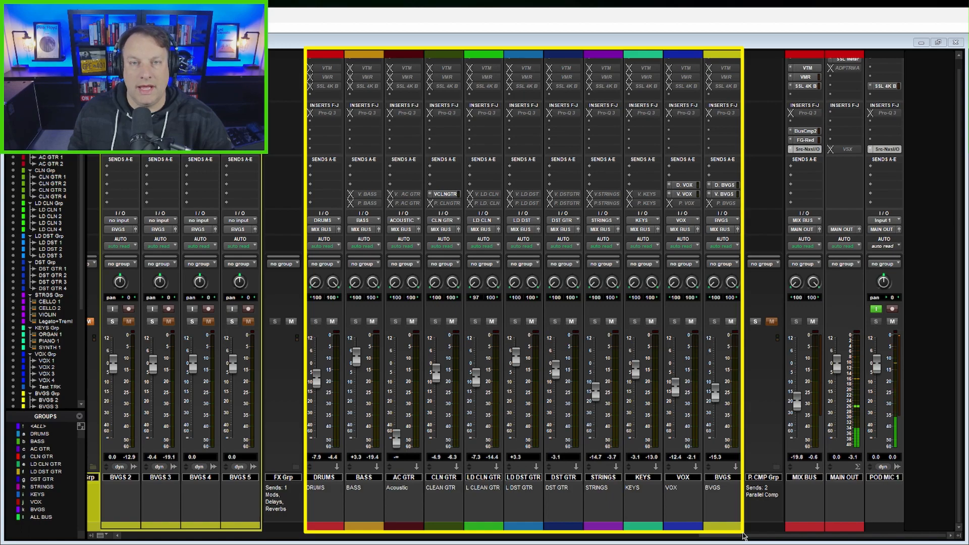
{"action": "left_click_drag", "start_coordinate": [743, 533], "coordinate": [742, 532]}
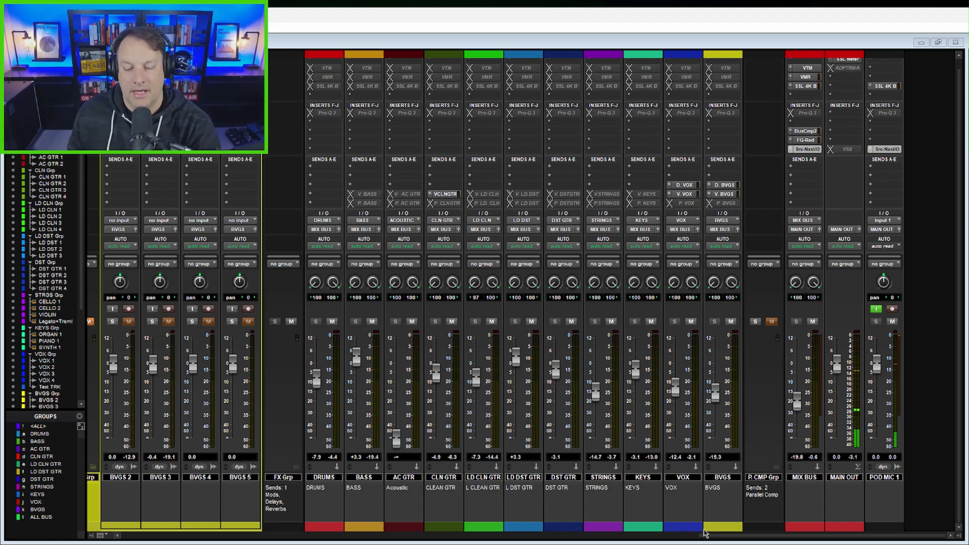
{"action": "left_click_drag", "start_coordinate": [304, 50], "coordinate": [744, 533]}
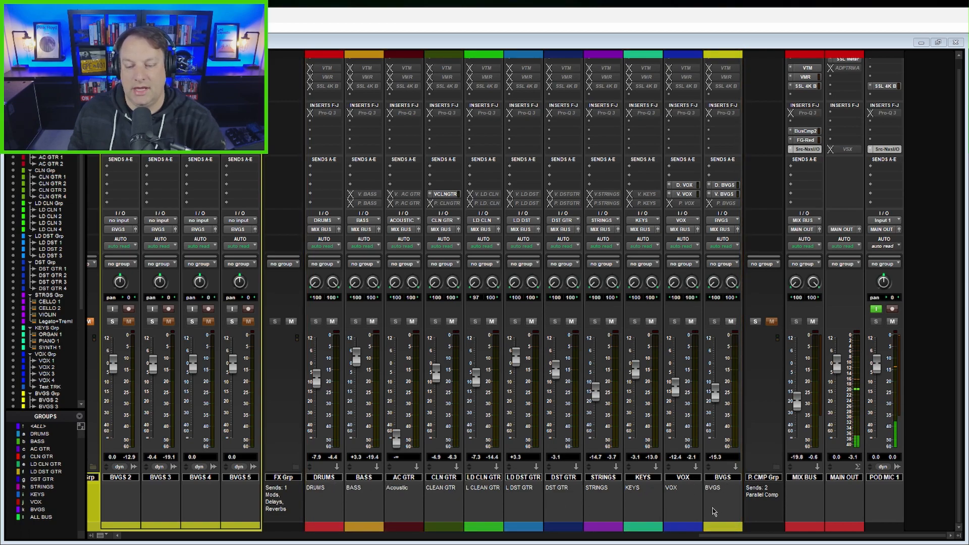
{"action": "left_click_drag", "start_coordinate": [788, 54], "coordinate": [824, 530]}
{"action": "left_click_drag", "start_coordinate": [828, 55], "coordinate": [861, 529]}
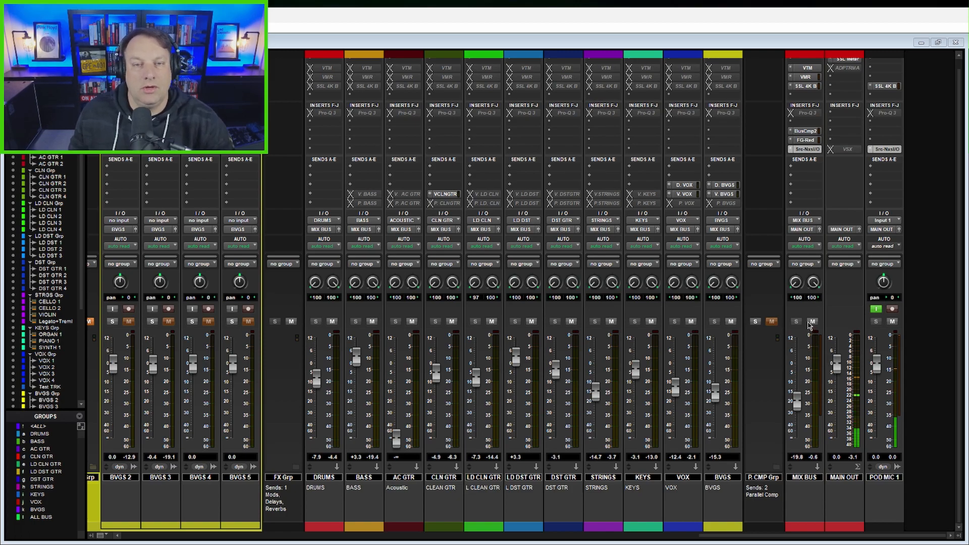
Step: Examine the drum tracks from KICK 1 through Room 1, including their V.DRUMS and P.DRUMS sends and the Room 1 fader
{"action": "left_click_drag", "start_coordinate": [687, 537], "coordinate": [87, 505]}
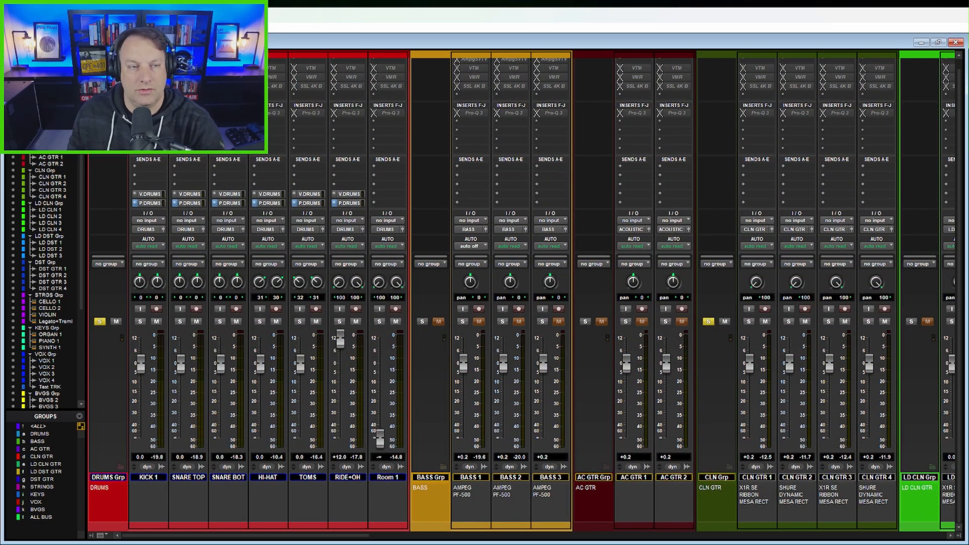
{"action": "mouse_move", "coordinate": [127, 50]}
{"action": "left_mouse_down"}
{"action": "mouse_move", "coordinate": [357, 433]}
{"action": "mouse_move", "coordinate": [370, 528]}
{"action": "left_mouse_up"}
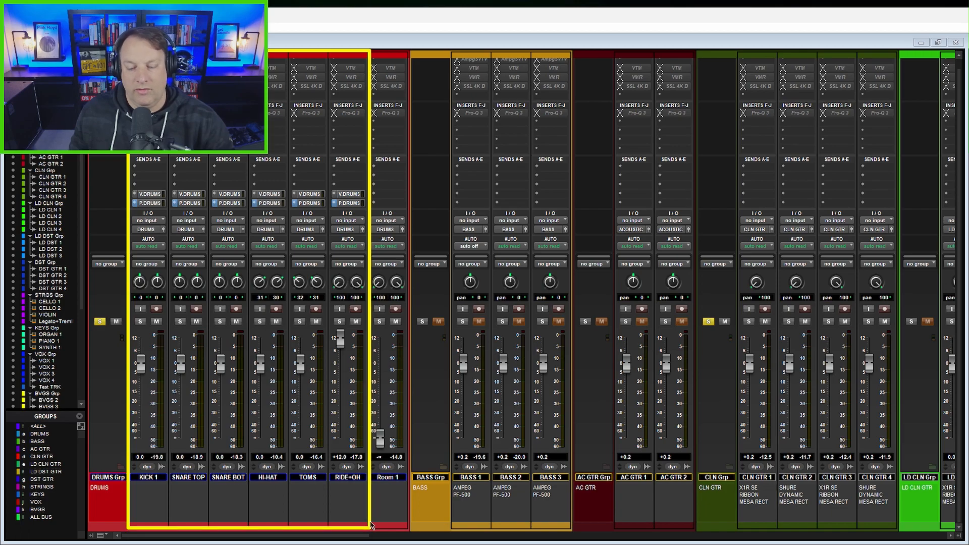
{"action": "mouse_move", "coordinate": [128, 189]}
{"action": "left_mouse_down"}
{"action": "mouse_move", "coordinate": [255, 218]}
{"action": "mouse_move", "coordinate": [368, 214]}
{"action": "left_mouse_up"}
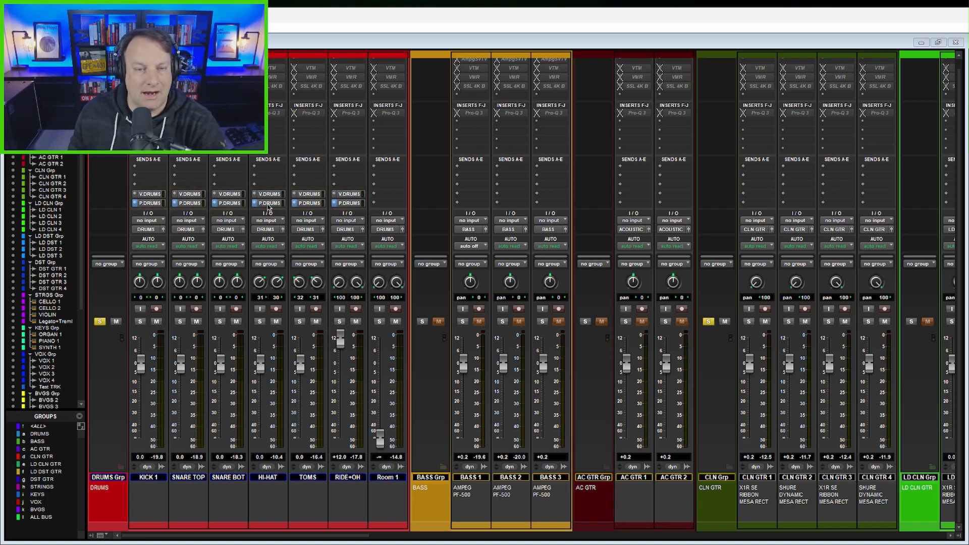
{"action": "left_click_drag", "start_coordinate": [368, 57], "coordinate": [411, 536]}
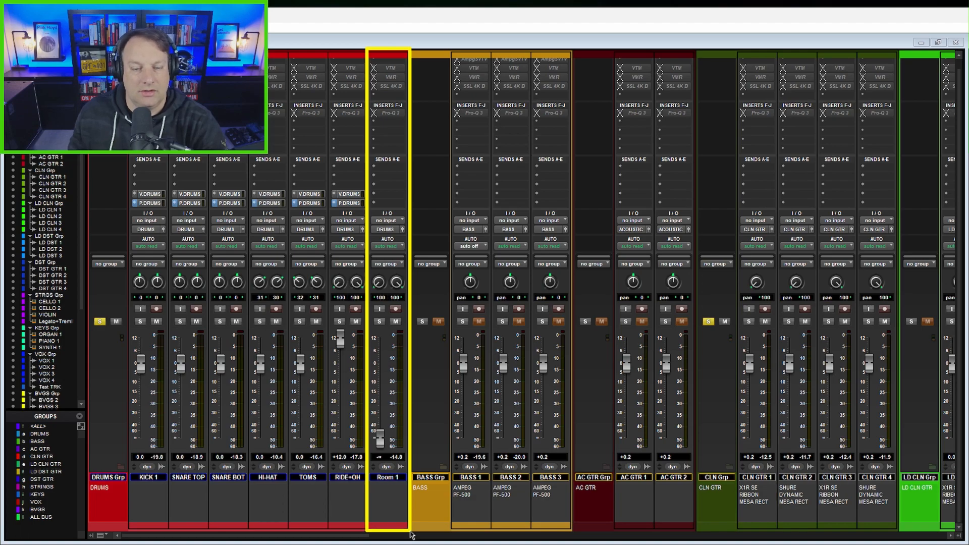
{"action": "left_click_drag", "start_coordinate": [411, 535], "coordinate": [413, 528]}
{"action": "left_click_drag", "start_coordinate": [368, 418], "coordinate": [397, 456]}
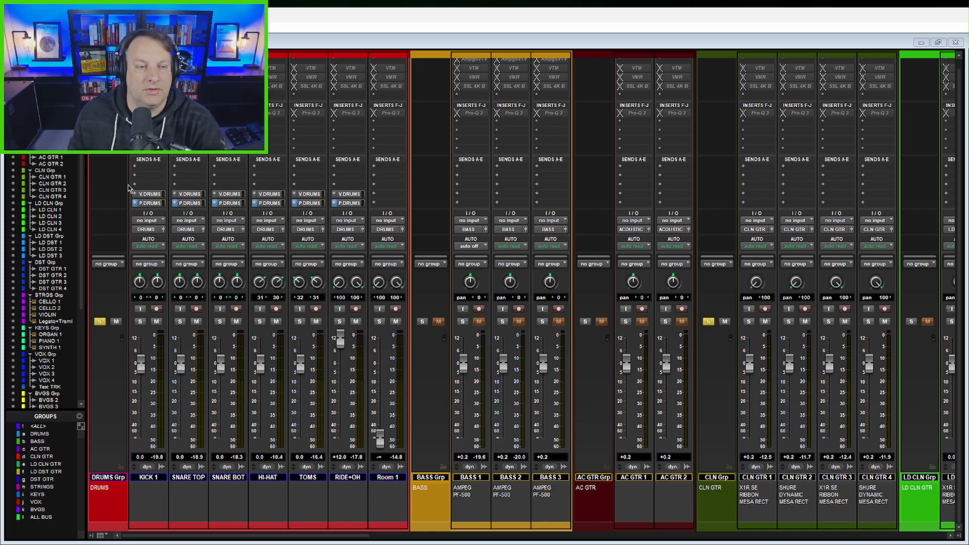
{"action": "left_click_drag", "start_coordinate": [128, 188], "coordinate": [368, 203]}
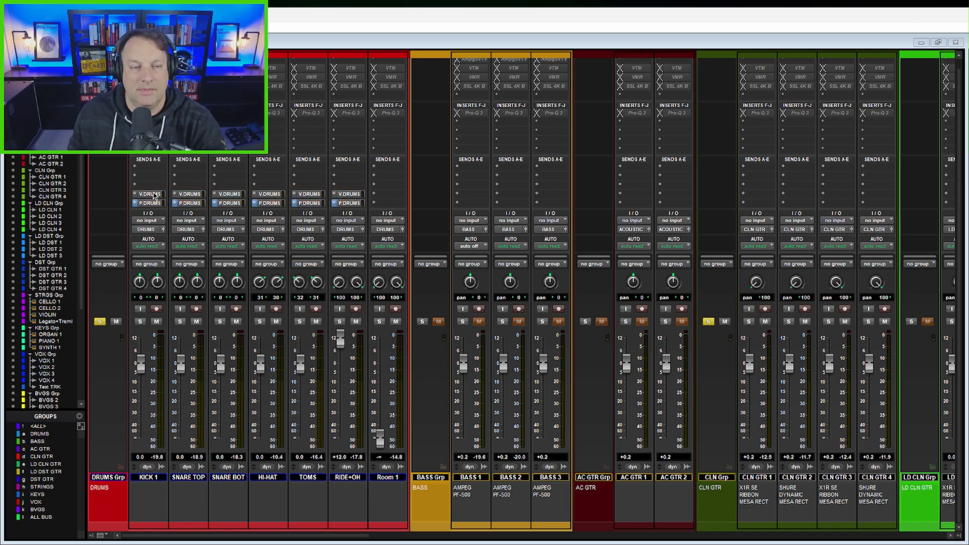
{"action": "left_click_drag", "start_coordinate": [126, 189], "coordinate": [370, 204]}
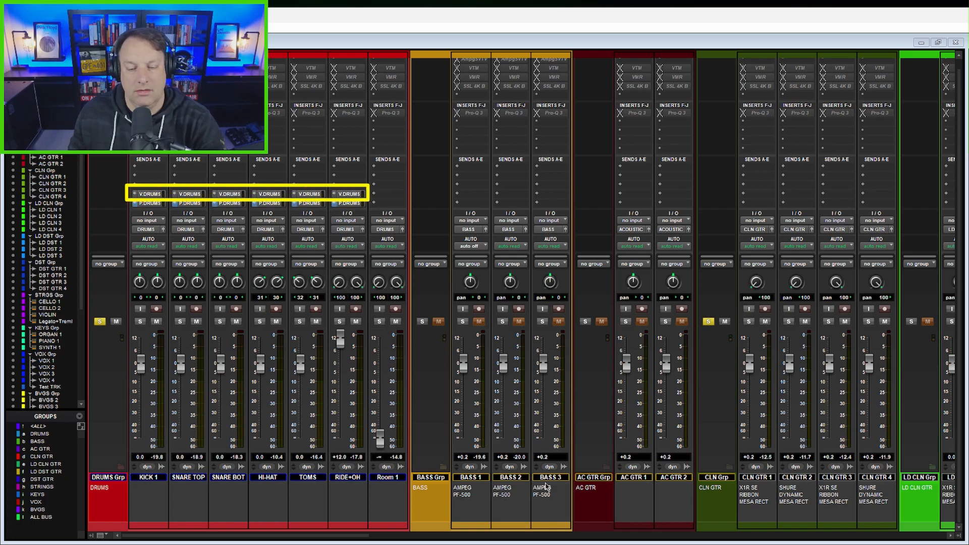
Step: Compare the send slots on the individual BVGS tracks with the D. BVGS and V. BVGS sends on the BVGS submix
{"action": "left_click_drag", "start_coordinate": [345, 536], "coordinate": [867, 540]}
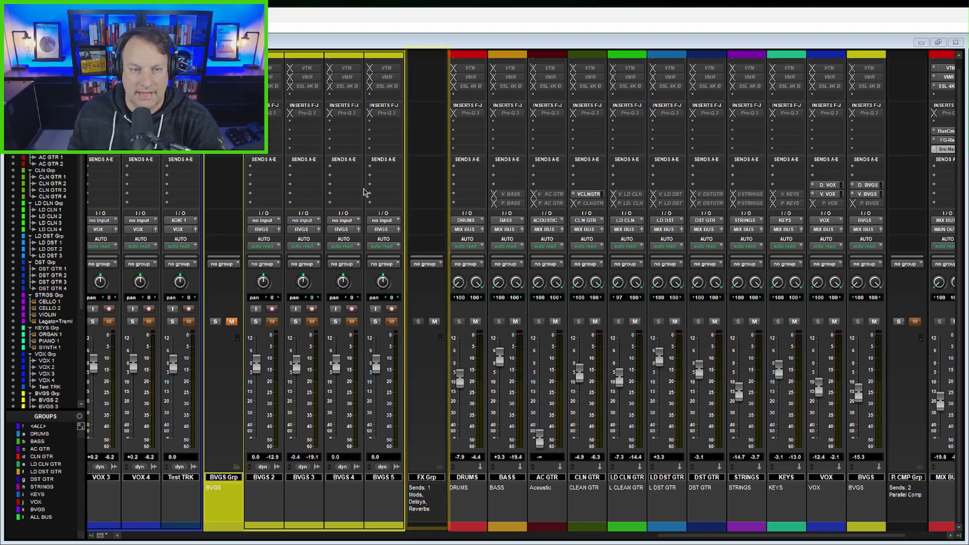
{"action": "left_click_drag", "start_coordinate": [245, 156], "coordinate": [403, 214]}
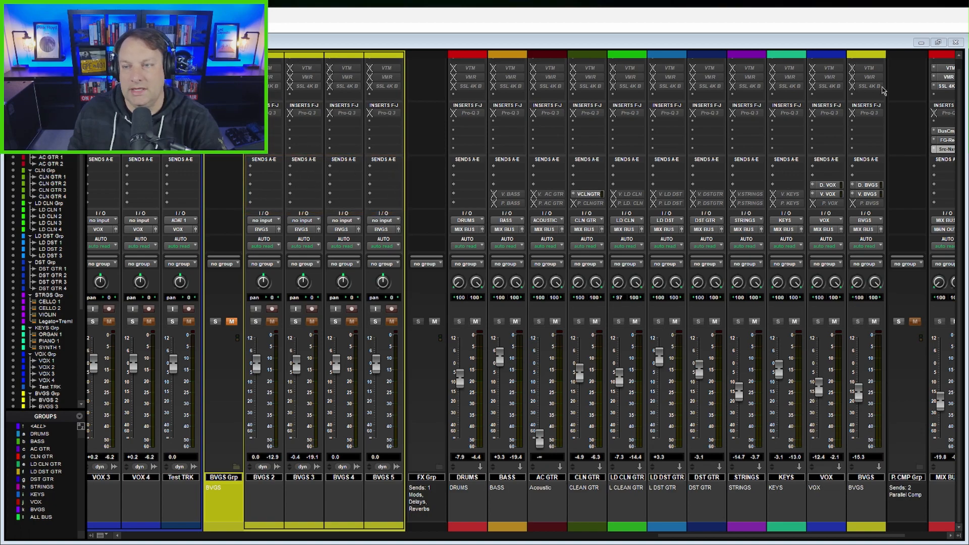
{"action": "mouse_move", "coordinate": [848, 51]}
{"action": "left_mouse_down"}
{"action": "mouse_move", "coordinate": [876, 190]}
{"action": "mouse_move", "coordinate": [888, 536]}
{"action": "left_mouse_up"}
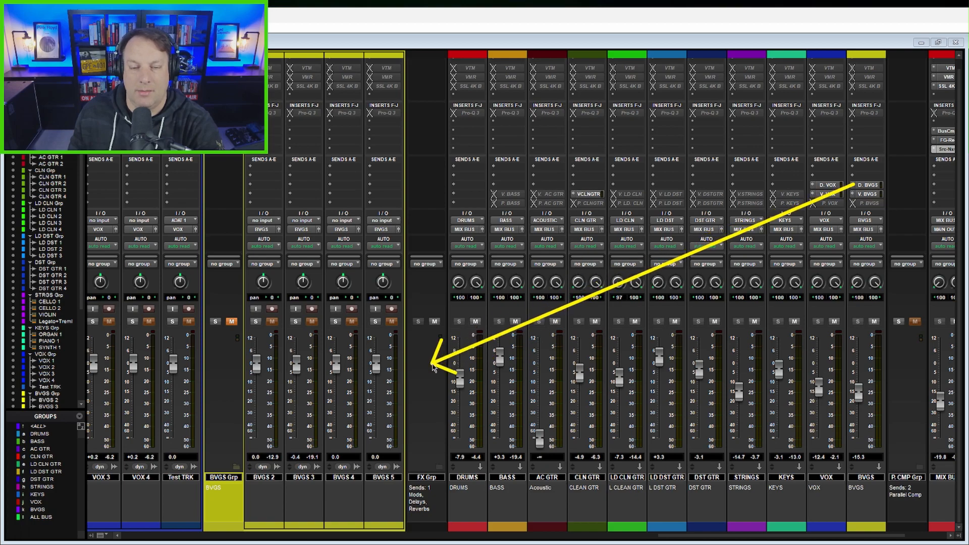
{"action": "mouse_move", "coordinate": [856, 193]}
{"action": "left_mouse_down"}
{"action": "mouse_move", "coordinate": [797, 207]}
{"action": "mouse_move", "coordinate": [473, 392]}
{"action": "mouse_move", "coordinate": [436, 402]}
{"action": "left_mouse_up"}
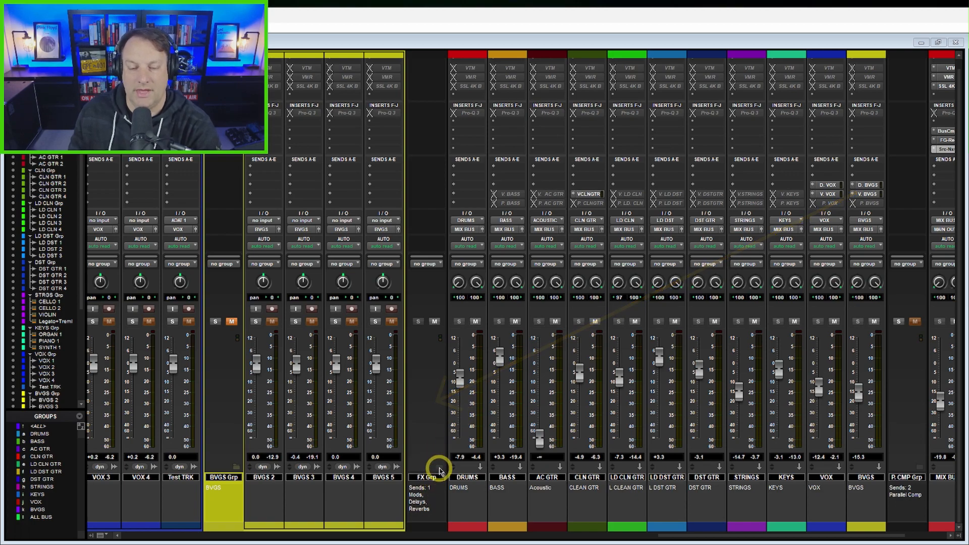
Step: Expand the FX Grp folder and review its effects return tracks from D. VOX through V. BVGS
{"action": "left_click", "coordinate": [438, 470]}
{"action": "left_click_drag", "start_coordinate": [583, 537], "coordinate": [635, 535]}
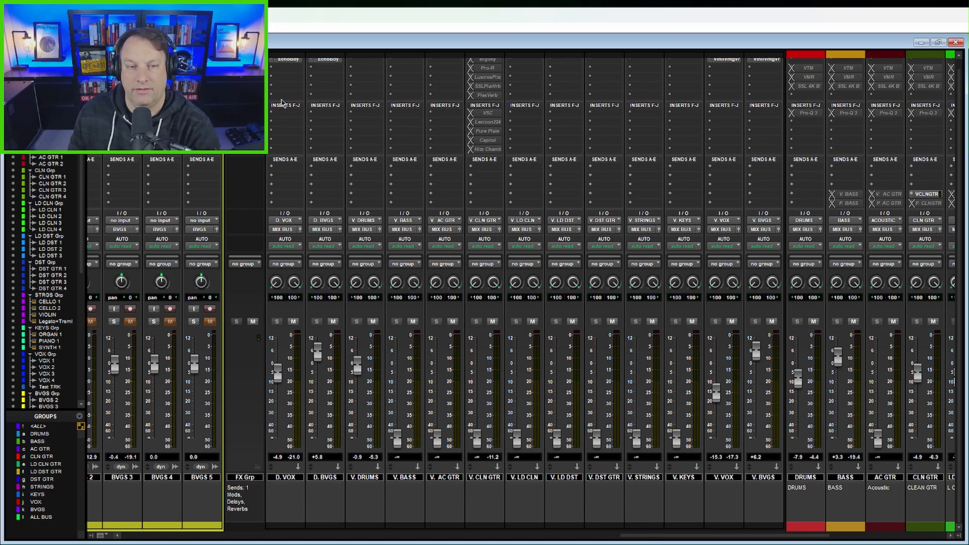
{"action": "mouse_move", "coordinate": [266, 55]}
{"action": "left_mouse_down"}
{"action": "mouse_move", "coordinate": [305, 435]}
{"action": "mouse_move", "coordinate": [303, 525]}
{"action": "mouse_move", "coordinate": [347, 528]}
{"action": "mouse_move", "coordinate": [291, 398]}
{"action": "mouse_move", "coordinate": [322, 375]}
{"action": "mouse_move", "coordinate": [349, 527]}
{"action": "mouse_move", "coordinate": [786, 526]}
{"action": "left_mouse_up"}
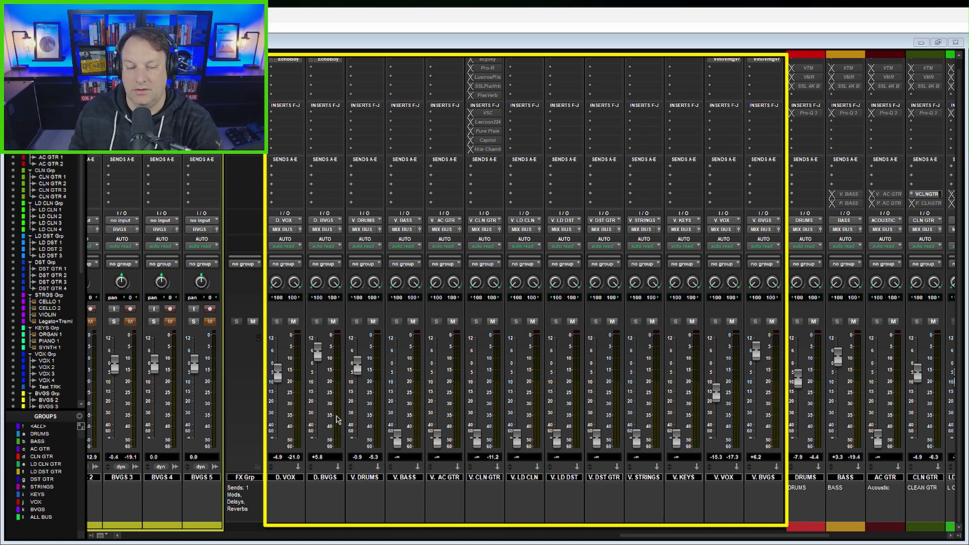
{"action": "mouse_move", "coordinate": [383, 421]}
{"action": "left_mouse_down"}
{"action": "mouse_move", "coordinate": [482, 444]}
{"action": "mouse_move", "coordinate": [695, 453]}
{"action": "left_mouse_up"}
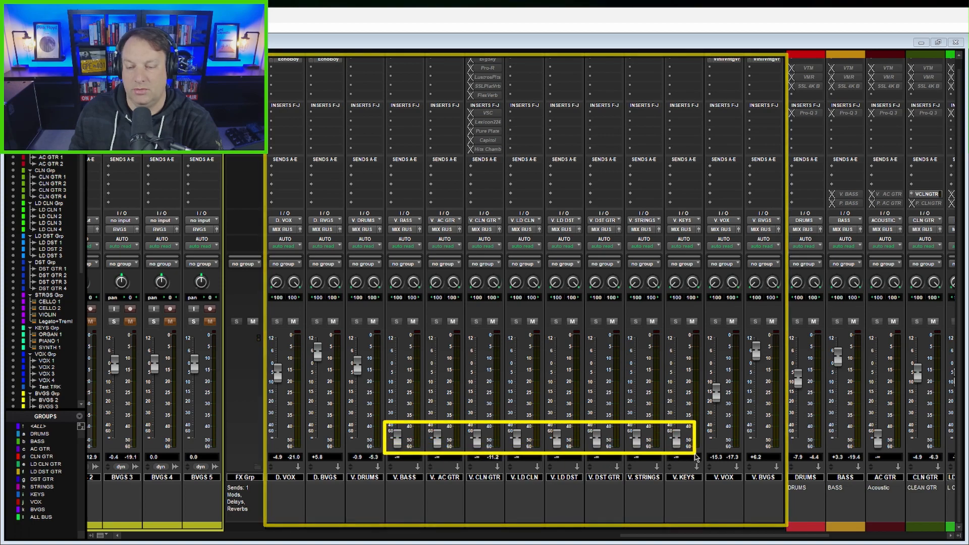
{"action": "mouse_move", "coordinate": [785, 531]}
{"action": "left_mouse_down"}
{"action": "mouse_move", "coordinate": [753, 515]}
{"action": "mouse_move", "coordinate": [710, 367]}
{"action": "mouse_move", "coordinate": [683, 211]}
{"action": "mouse_move", "coordinate": [708, 61]}
{"action": "left_mouse_up"}
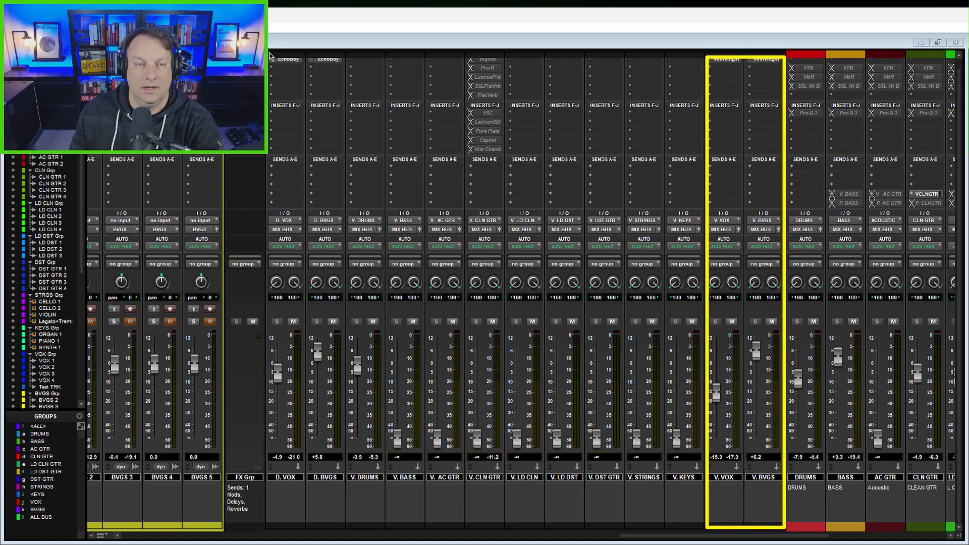
{"action": "mouse_move", "coordinate": [266, 56]}
{"action": "left_mouse_down"}
{"action": "mouse_move", "coordinate": [350, 380]}
{"action": "mouse_move", "coordinate": [361, 513]}
{"action": "mouse_move", "coordinate": [345, 524]}
{"action": "left_mouse_up"}
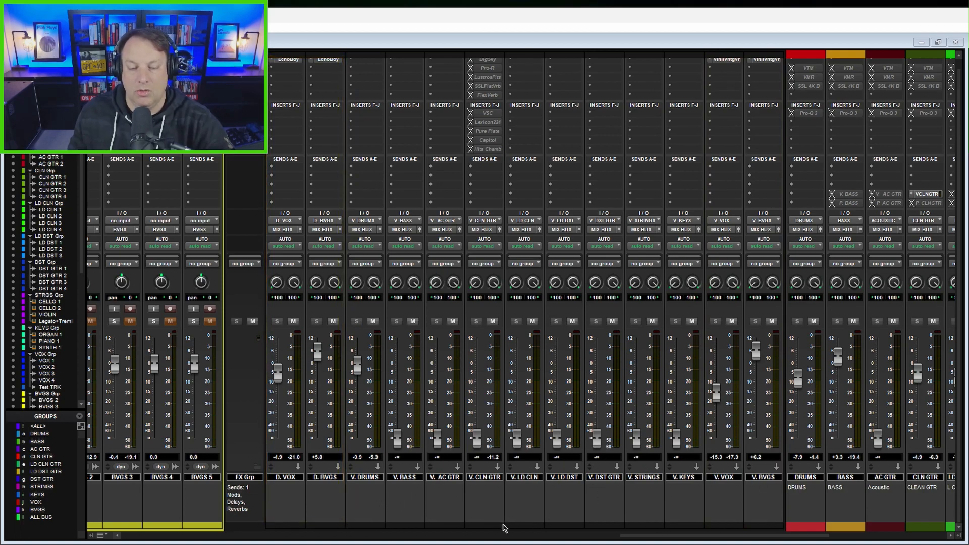
{"action": "mouse_move", "coordinate": [506, 528]}
{"action": "left_mouse_down"}
{"action": "mouse_move", "coordinate": [472, 335]}
{"action": "mouse_move", "coordinate": [486, 83]}
{"action": "left_mouse_up"}
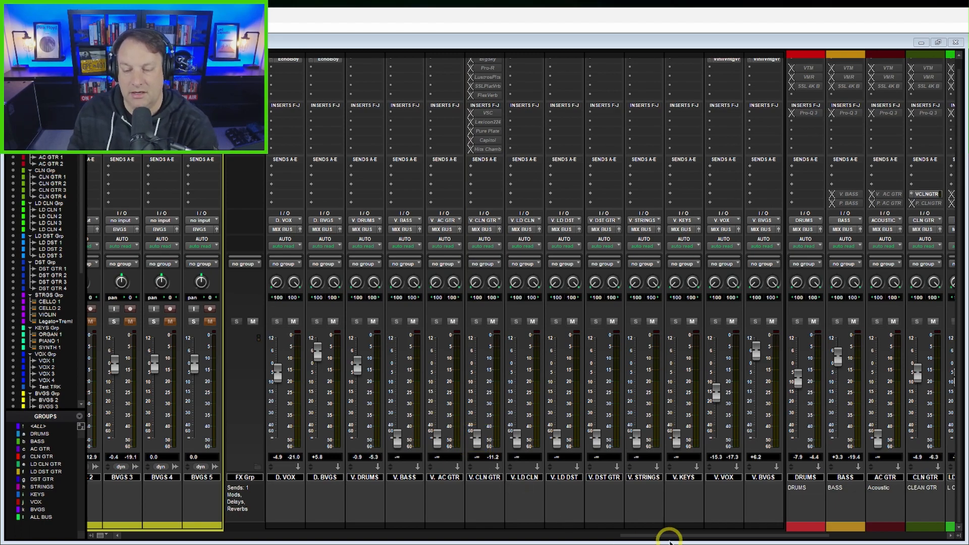
Step: Solo the CLN Grp folder and play back the clean guitar tracks
{"action": "left_click_drag", "start_coordinate": [666, 537], "coordinate": [277, 513]}
{"action": "left_click", "coordinate": [271, 321]}
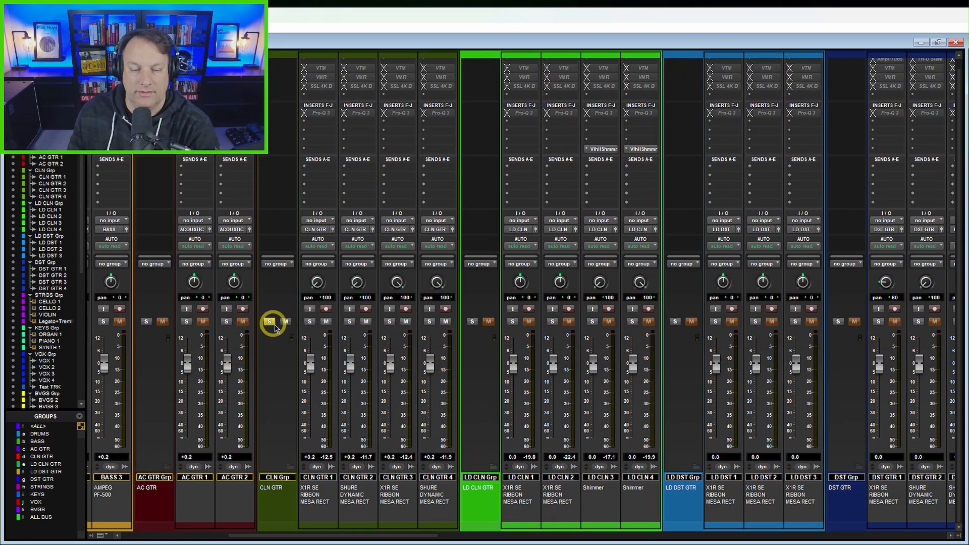
{"action": "mouse_move", "coordinate": [430, 532]}
{"action": "left_mouse_down"}
{"action": "mouse_move", "coordinate": [298, 530]}
{"action": "mouse_move", "coordinate": [419, 535]}
{"action": "left_mouse_up"}
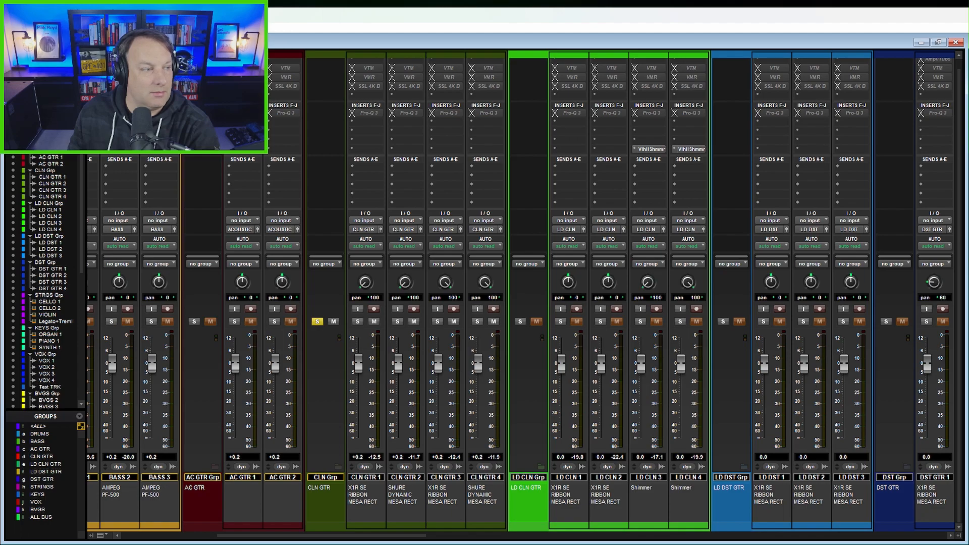
{"action": "key", "text": "space"}
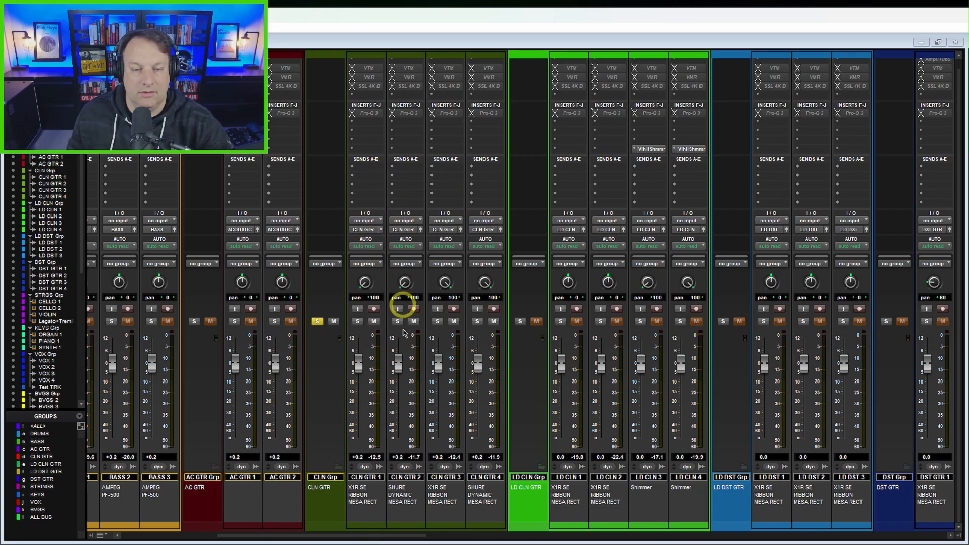
Step: Make the inactive BigSky insert on the V. CLN GTR return track active
{"action": "left_click_drag", "start_coordinate": [393, 534], "coordinate": [910, 538]}
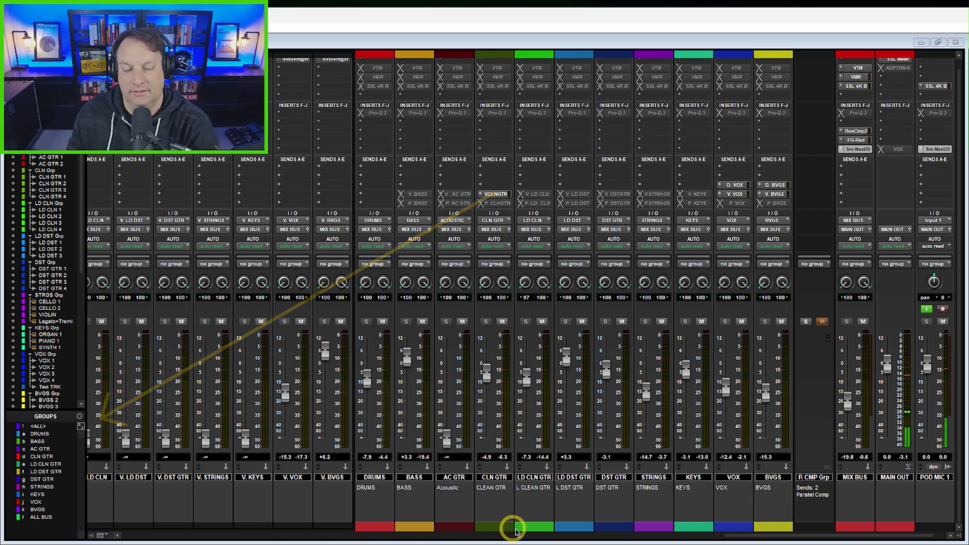
{"action": "left_click_drag", "start_coordinate": [734, 538], "coordinate": [656, 539]}
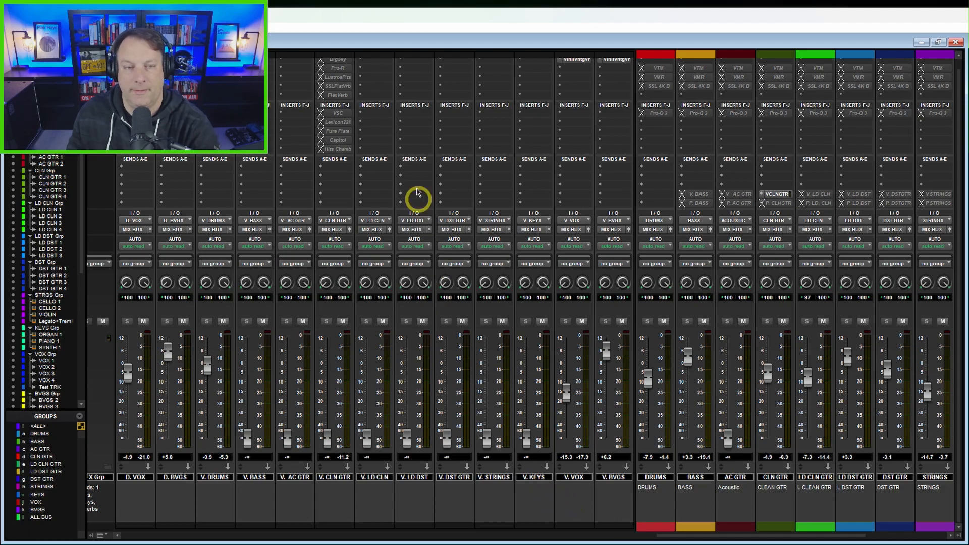
{"action": "scroll", "coordinate": [350, 89], "scroll_direction": "up", "scroll_amount": 1}
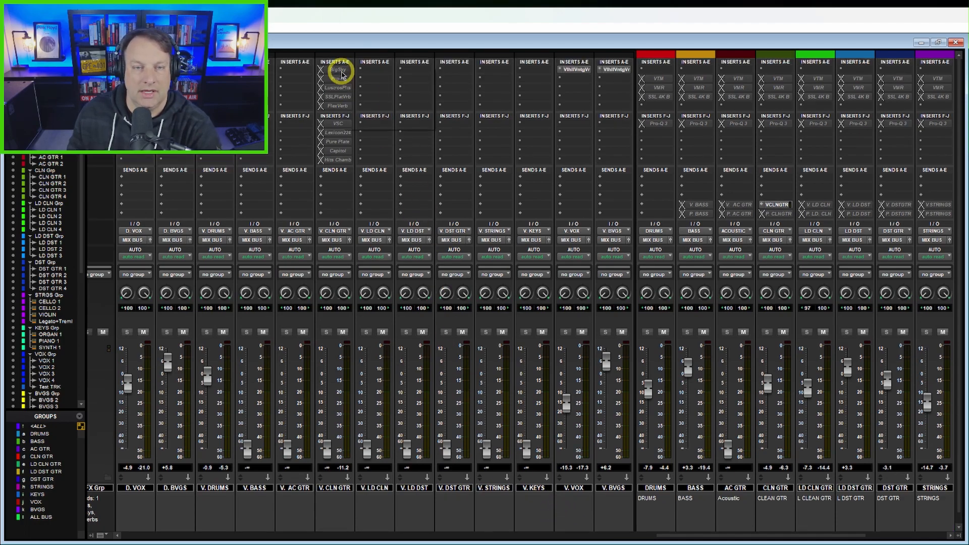
{"action": "right_click", "coordinate": [341, 70]}
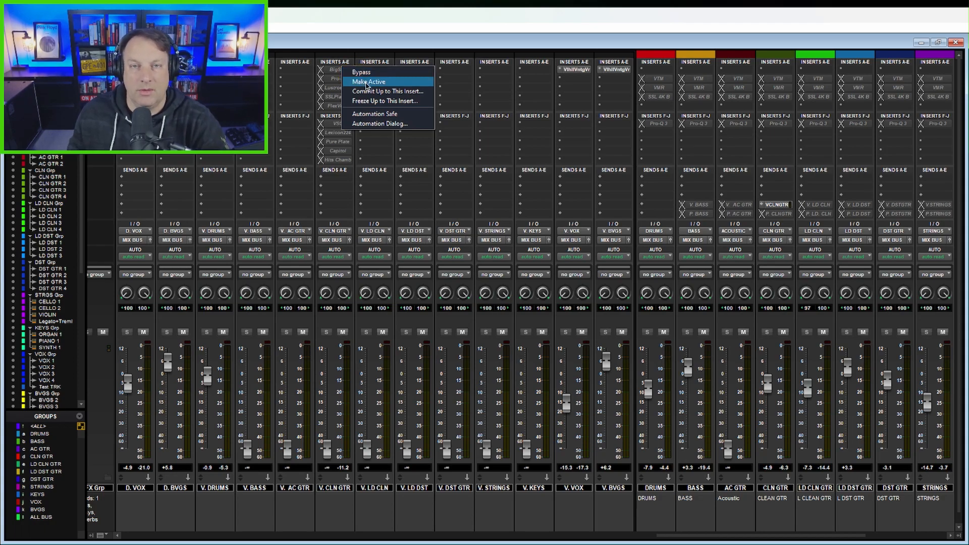
{"action": "left_click", "coordinate": [367, 82]}
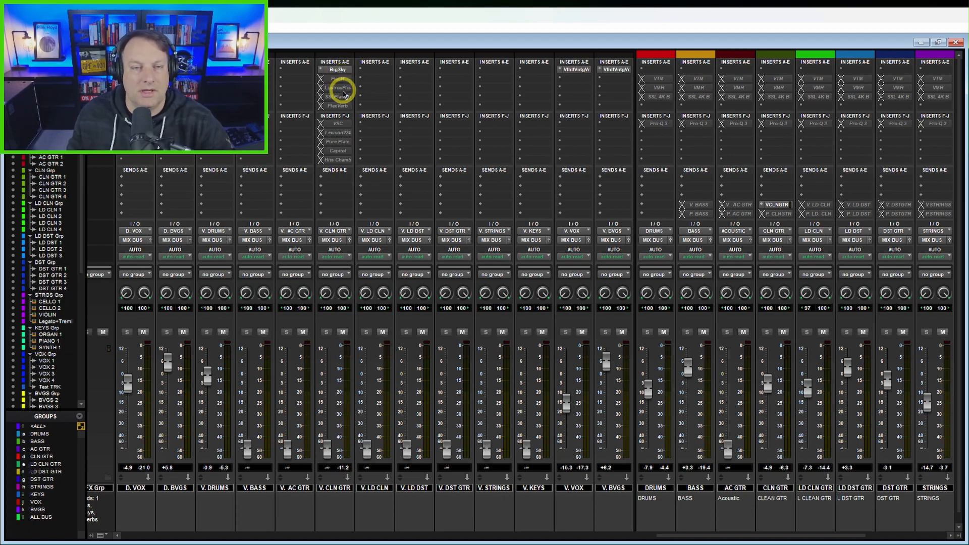
Step: Open the BigSky insert on the V. CLN GTR return track and browse its list of factory presets
{"action": "left_click", "coordinate": [335, 69]}
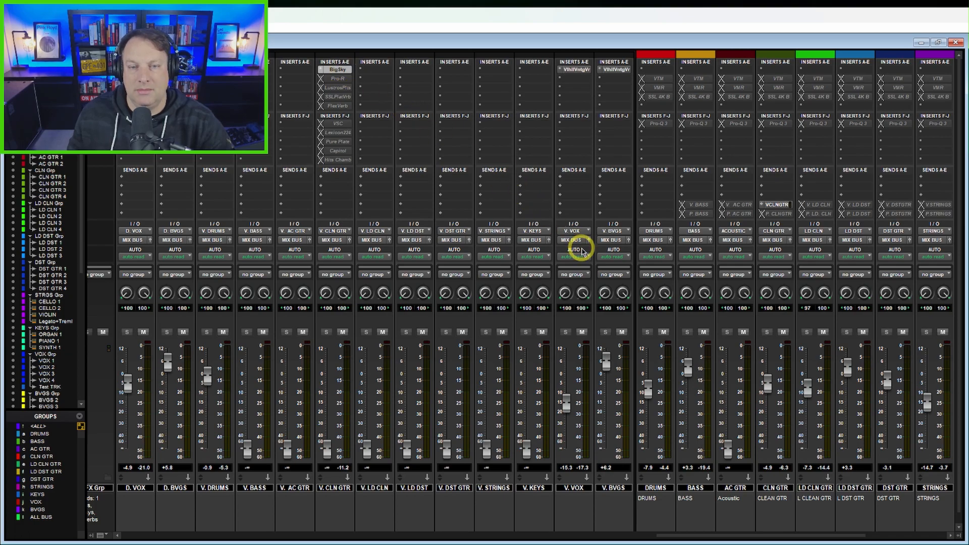
{"action": "left_click_drag", "start_coordinate": [727, 238], "coordinate": [818, 326]}
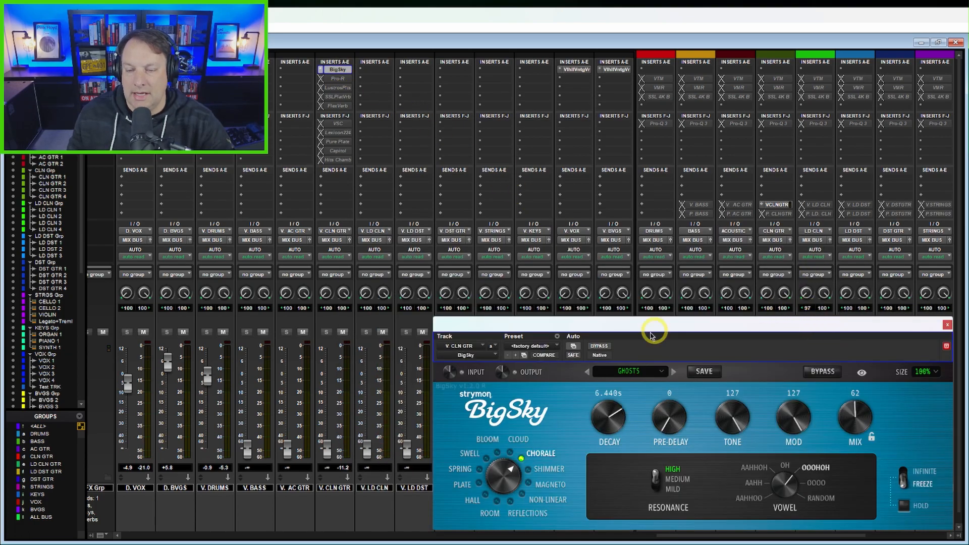
{"action": "left_click", "coordinate": [655, 372]}
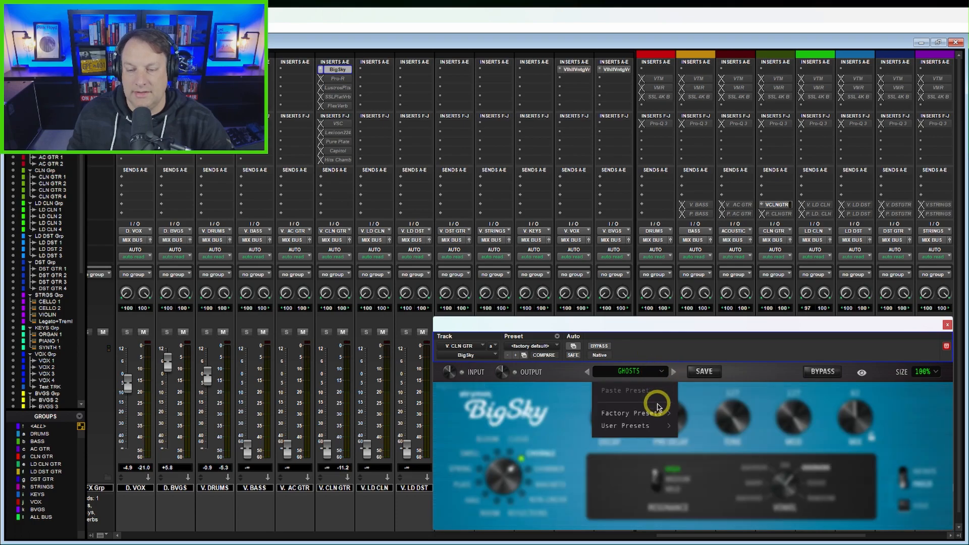
{"action": "mouse_move", "coordinate": [656, 413]}
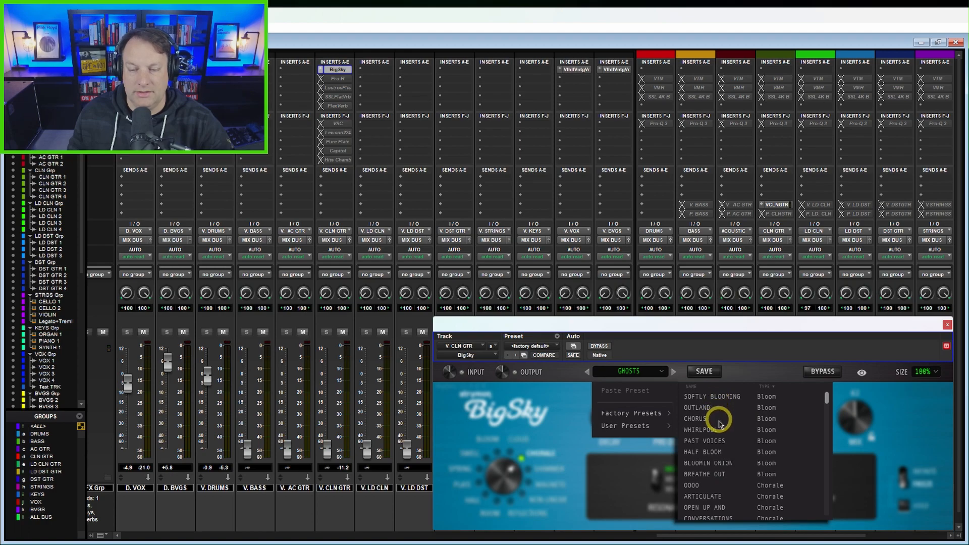
{"action": "scroll", "coordinate": [730, 452], "scroll_direction": "down", "scroll_amount": 10}
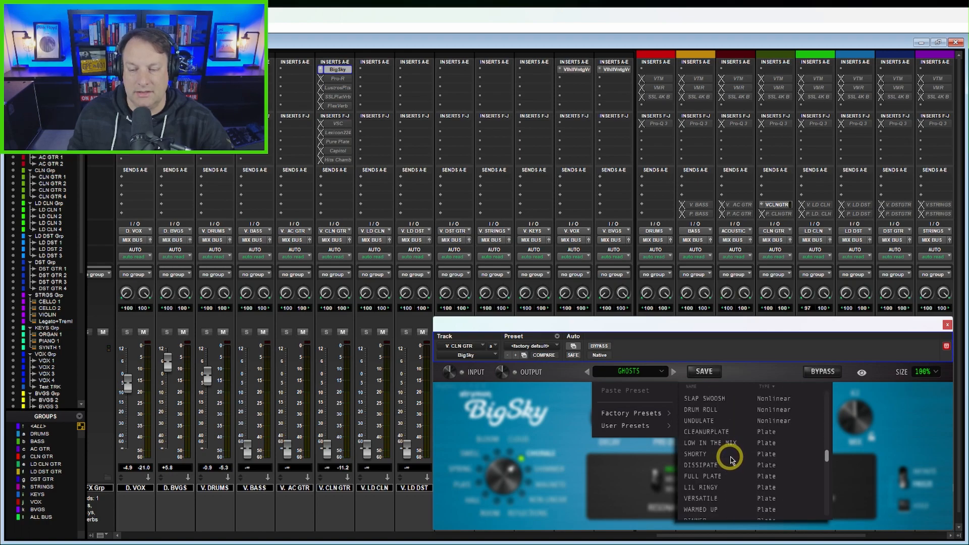
{"action": "scroll", "coordinate": [732, 457], "scroll_direction": "down", "scroll_amount": 8}
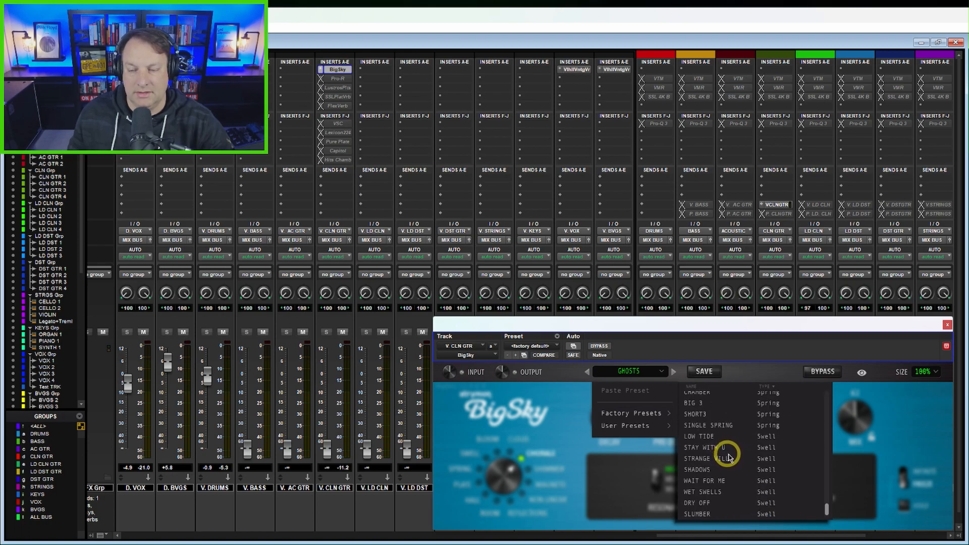
{"action": "scroll", "coordinate": [776, 457], "scroll_direction": "up", "scroll_amount": 3}
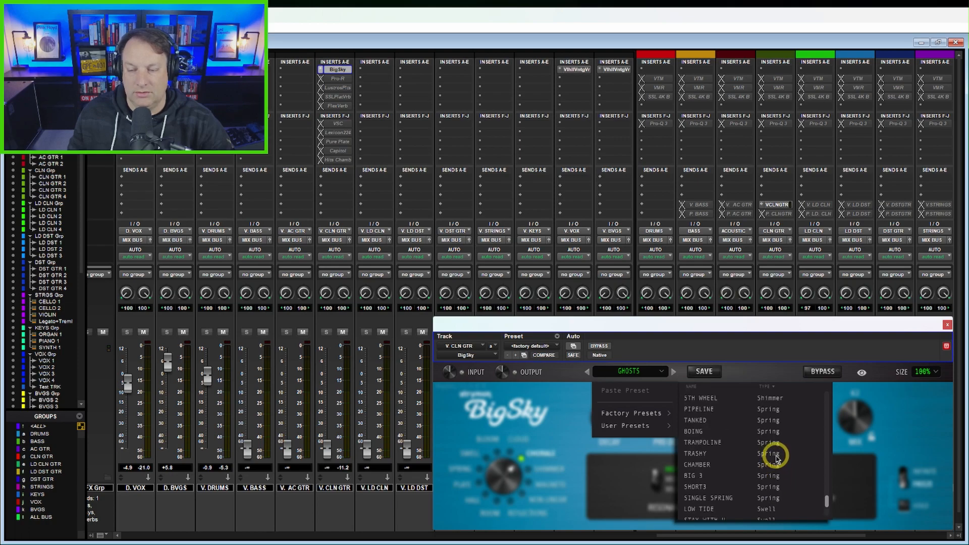
{"action": "scroll", "coordinate": [777, 454], "scroll_direction": "up", "scroll_amount": 6}
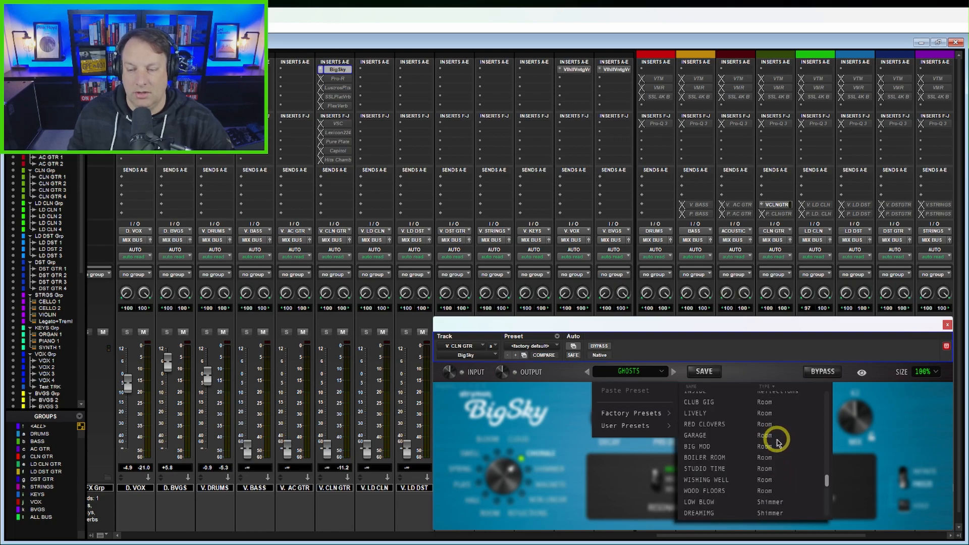
Step: Set the BigSky interface size to 150% and reposition its window so the V. CLN GTR fader stays accessible beside it
{"action": "left_click_drag", "start_coordinate": [816, 323], "coordinate": [744, 197]}
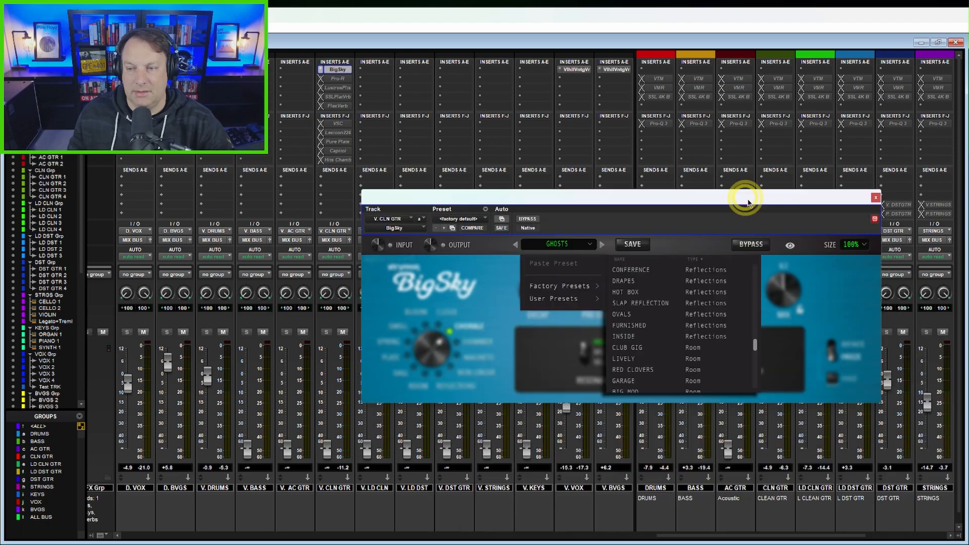
{"action": "left_click", "coordinate": [868, 244]}
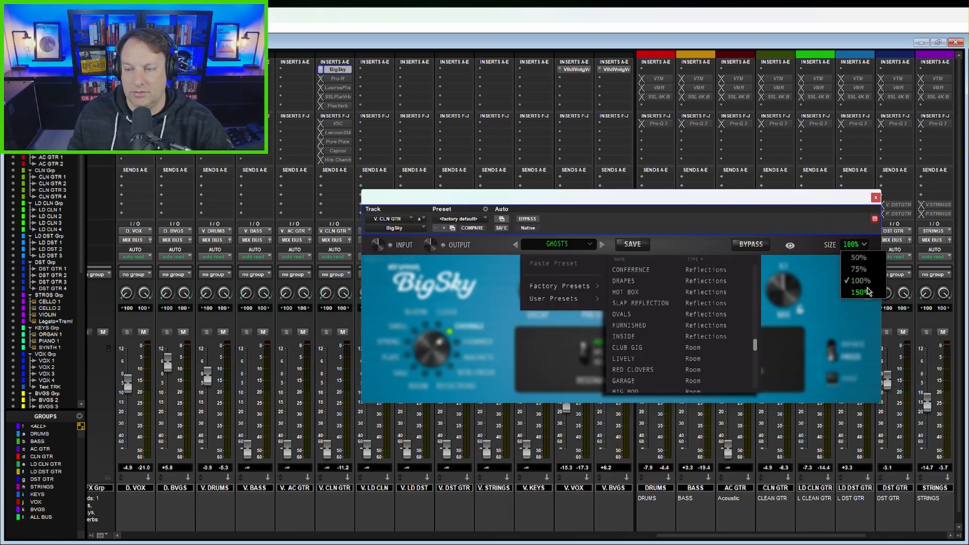
{"action": "left_click", "coordinate": [866, 292]}
{"action": "left_click_drag", "start_coordinate": [807, 199], "coordinate": [620, 239]}
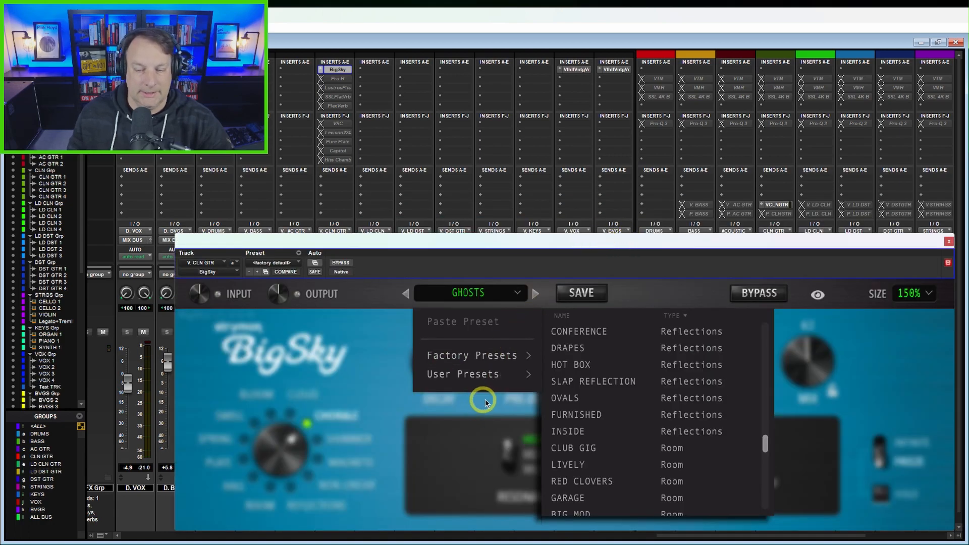
{"action": "left_click_drag", "start_coordinate": [790, 538], "coordinate": [836, 539]}
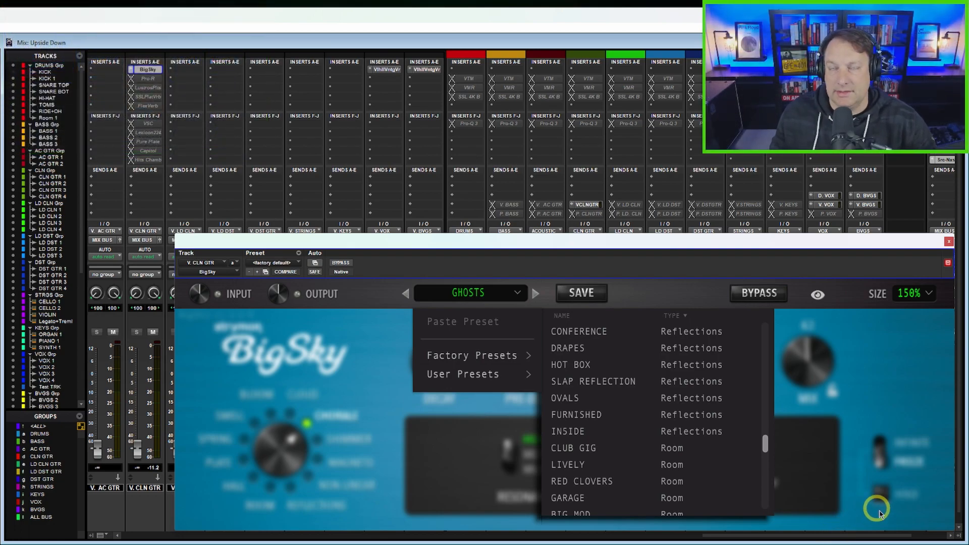
Step: Look through BigSky's factory presets from Bloom to Spring and load the Bloom preset OUTLAND
{"action": "scroll", "coordinate": [735, 394], "scroll_direction": "up", "scroll_amount": 5}
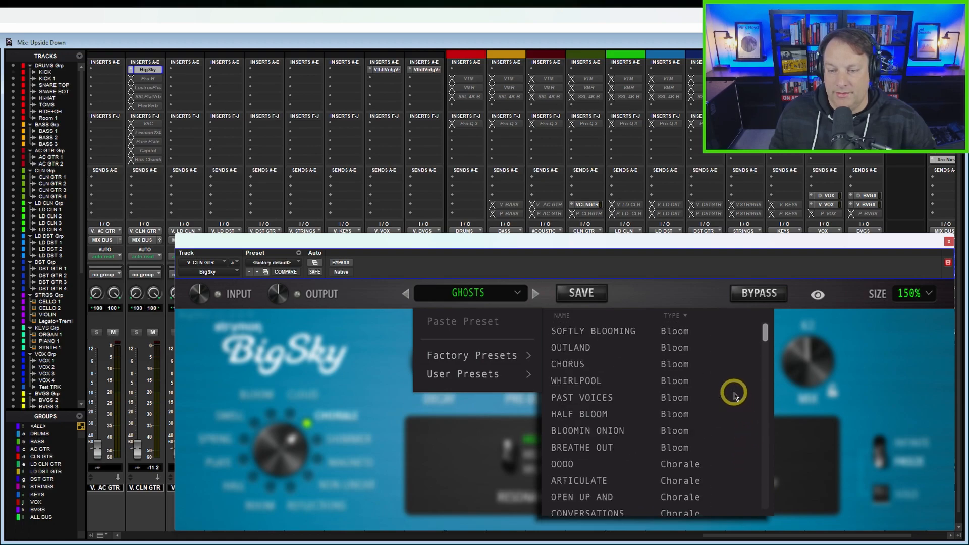
{"action": "scroll", "coordinate": [712, 426], "scroll_direction": "down", "scroll_amount": 5}
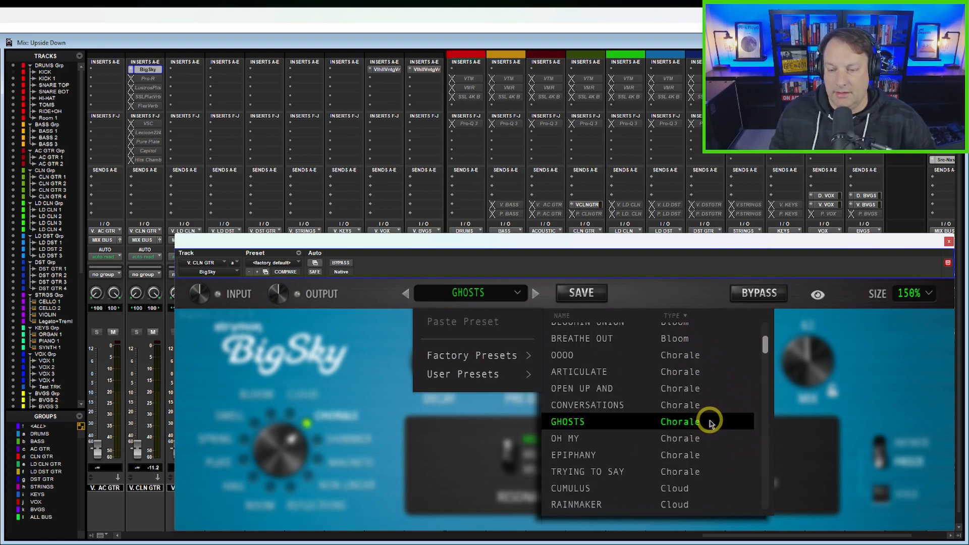
{"action": "scroll", "coordinate": [706, 420], "scroll_direction": "down", "scroll_amount": 5}
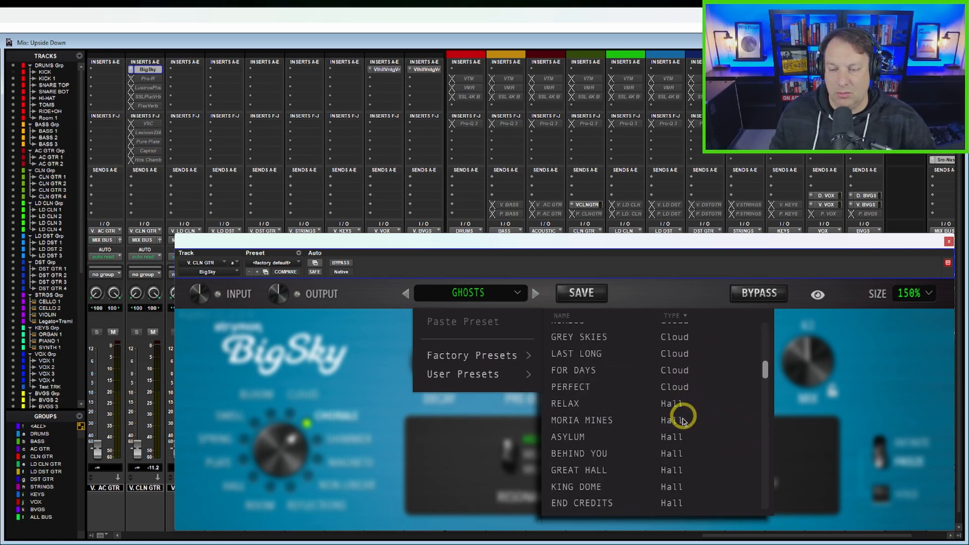
{"action": "scroll", "coordinate": [686, 432], "scroll_direction": "down", "scroll_amount": 5}
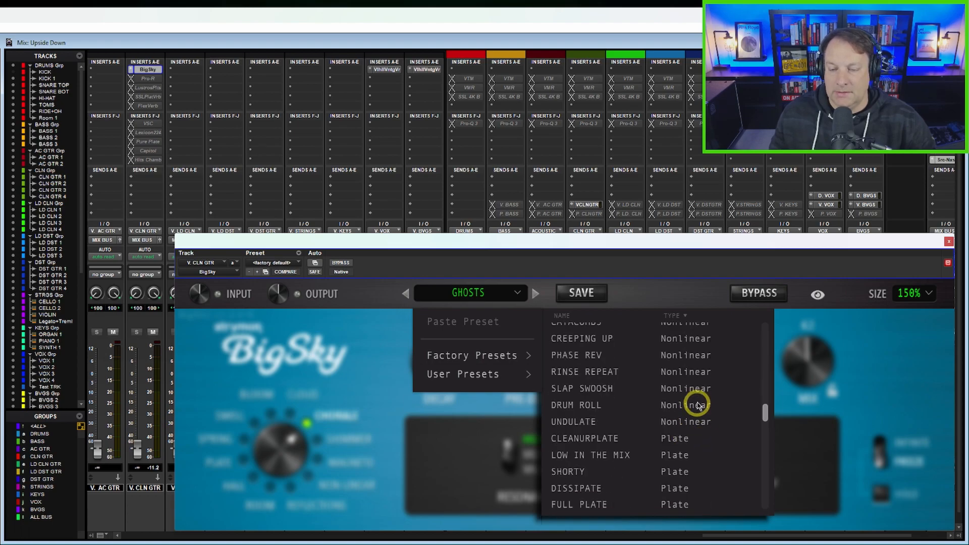
{"action": "scroll", "coordinate": [700, 411], "scroll_direction": "down", "scroll_amount": 1}
{"action": "scroll", "coordinate": [700, 418], "scroll_direction": "down", "scroll_amount": 8}
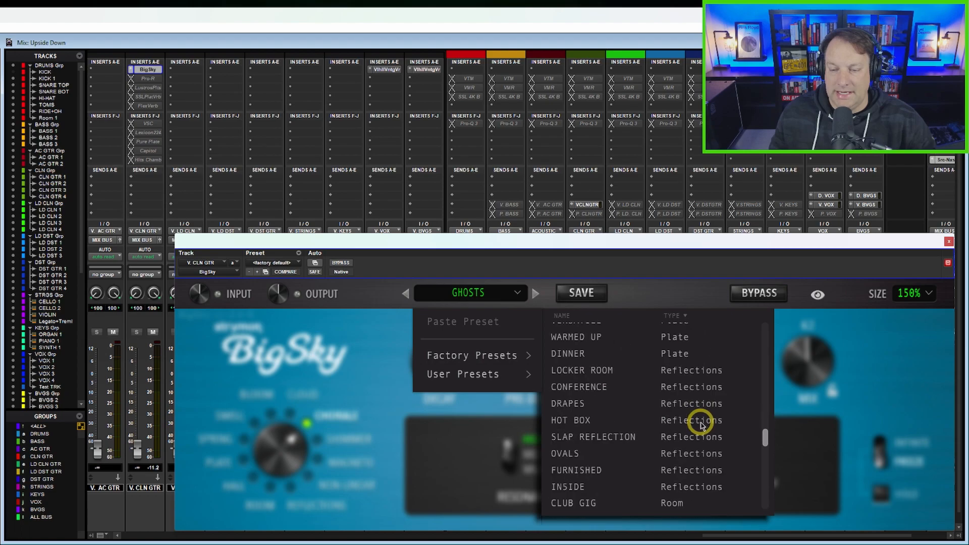
{"action": "scroll", "coordinate": [701, 426], "scroll_direction": "down", "scroll_amount": 6}
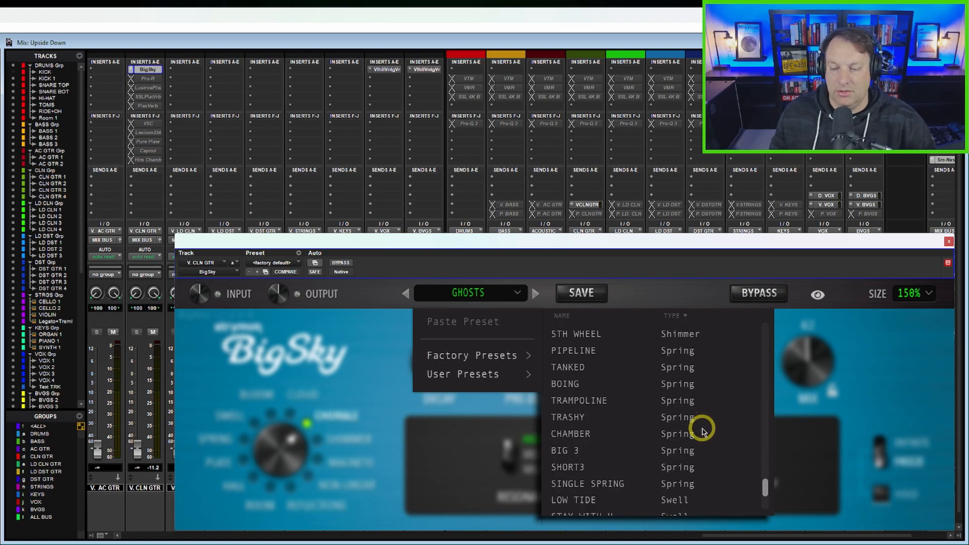
{"action": "scroll", "coordinate": [656, 418], "scroll_direction": "up", "scroll_amount": 20}
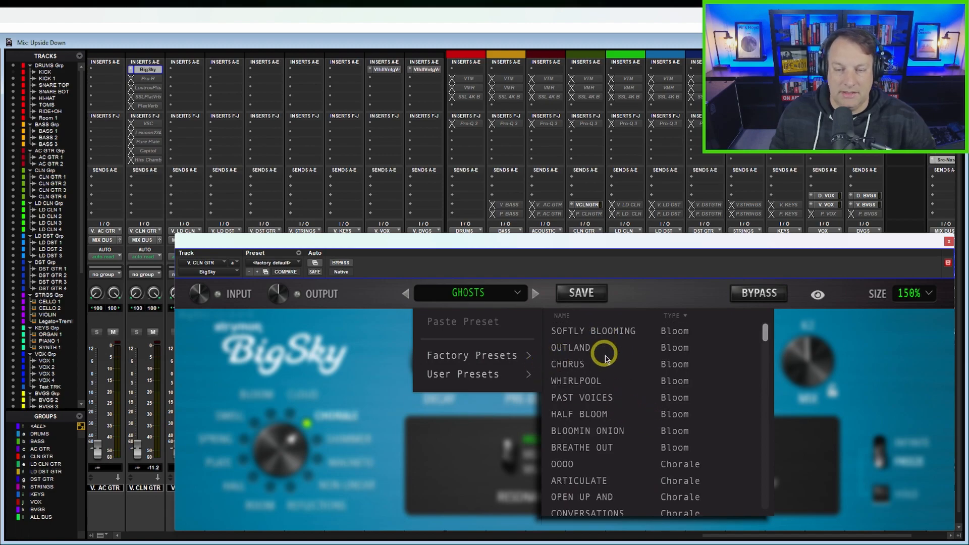
{"action": "left_click", "coordinate": [571, 348]}
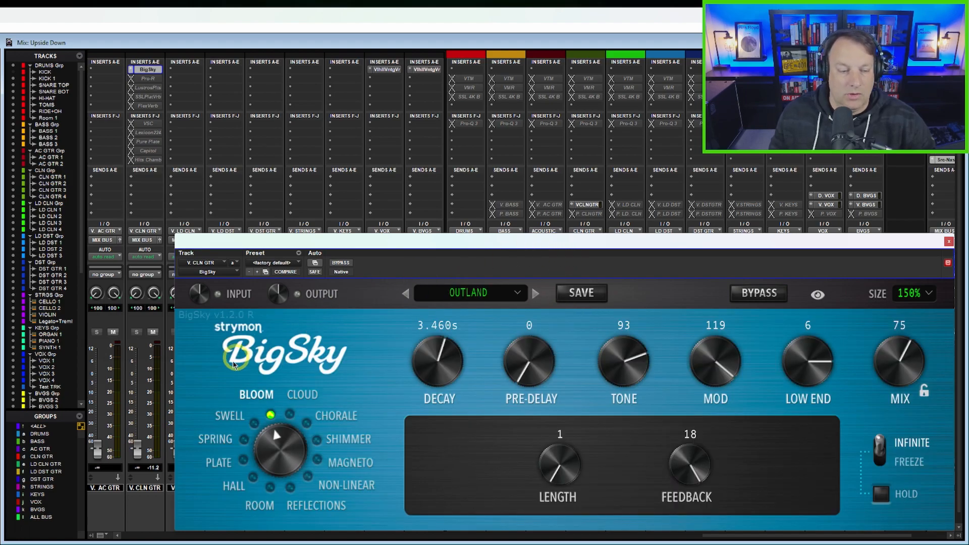
Step: Play back the clean guitars through OUTLAND and raise the V. CLN GTR return fader to about +0.4 dB
{"action": "mouse_move", "coordinate": [138, 457]}
{"action": "left_mouse_down"}
{"action": "mouse_move", "coordinate": [134, 374]}
{"action": "mouse_move", "coordinate": [149, 460]}
{"action": "left_mouse_up"}
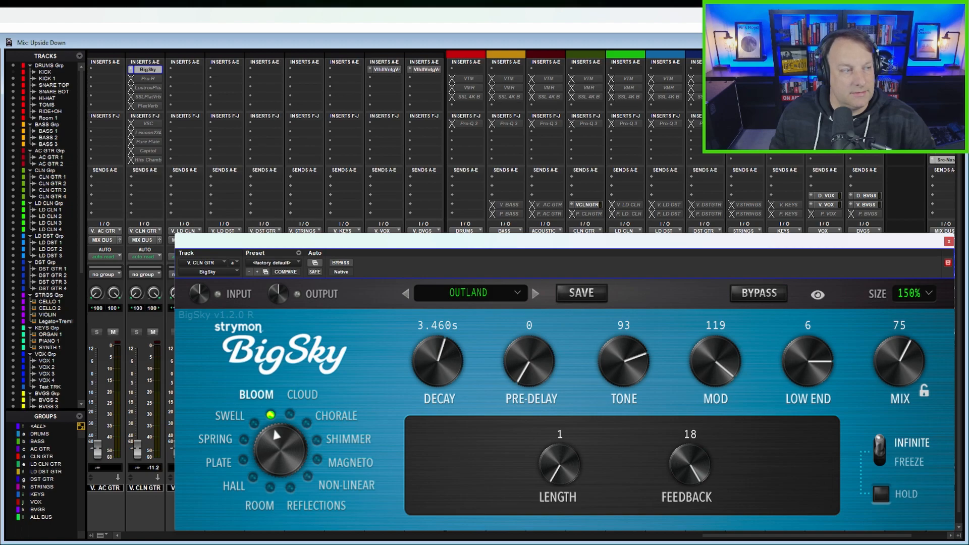
{"action": "key", "text": "space"}
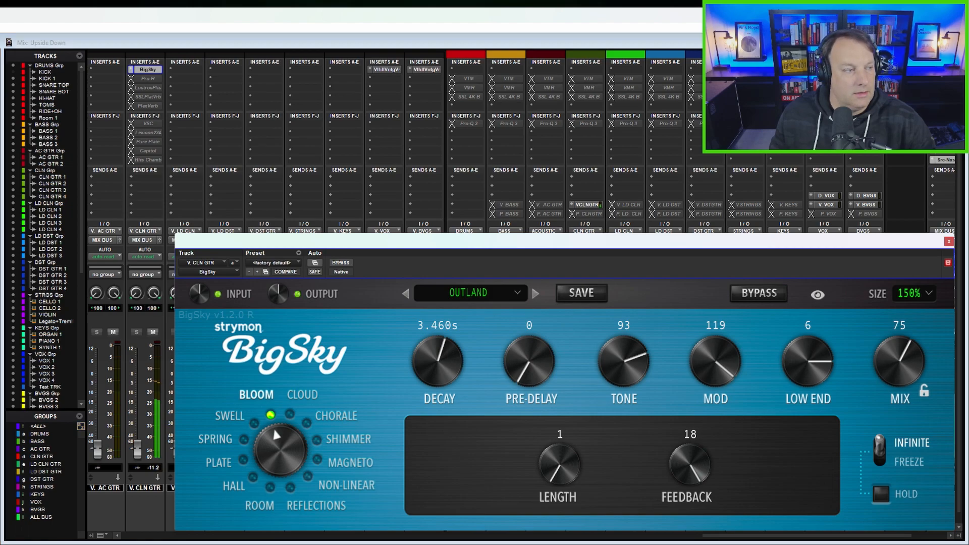
{"action": "left_click", "coordinate": [136, 452]}
{"action": "left_click_drag", "start_coordinate": [136, 449], "coordinate": [145, 380]}
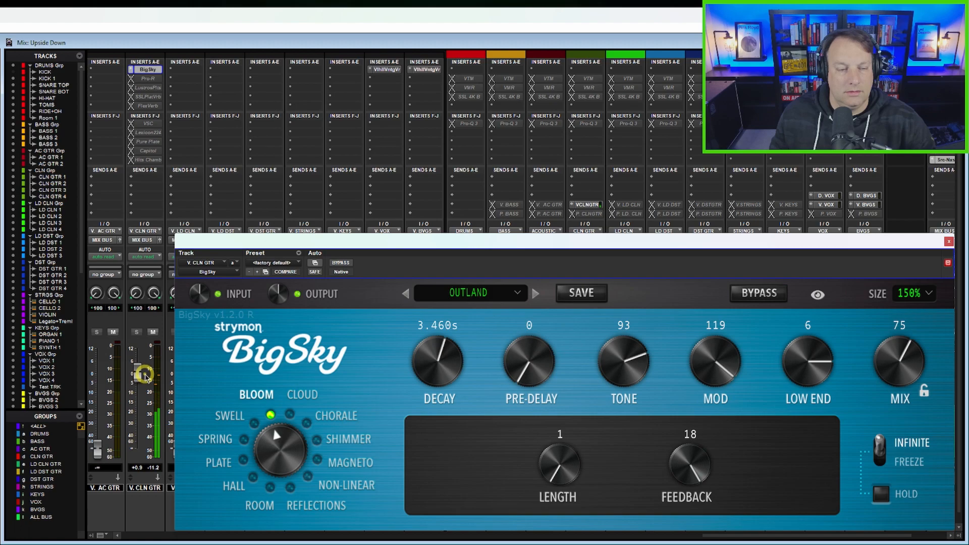
{"action": "mouse_move", "coordinate": [147, 378]}
{"action": "left_mouse_down"}
{"action": "mouse_move", "coordinate": [147, 367]}
{"action": "mouse_move", "coordinate": [148, 376]}
{"action": "left_mouse_up"}
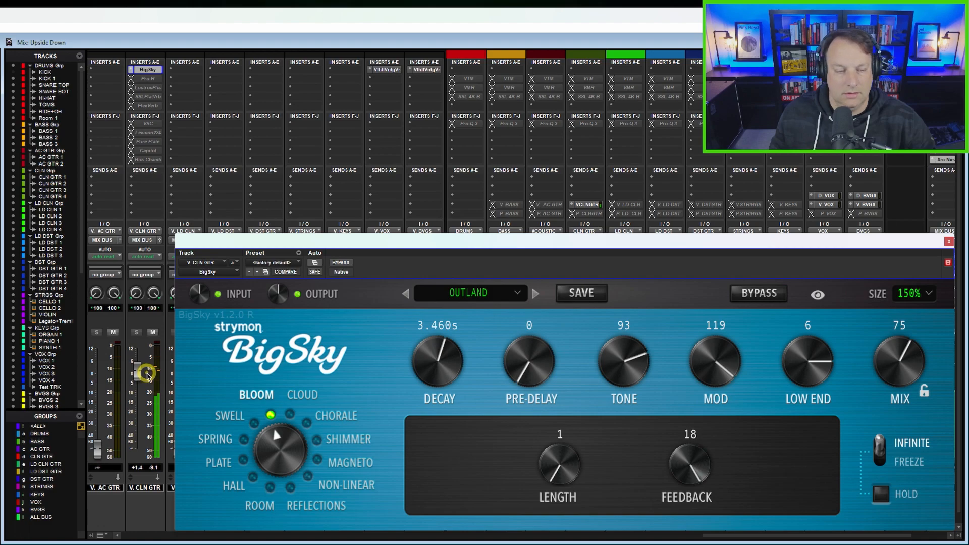
{"action": "left_click_drag", "start_coordinate": [147, 375], "coordinate": [148, 380]}
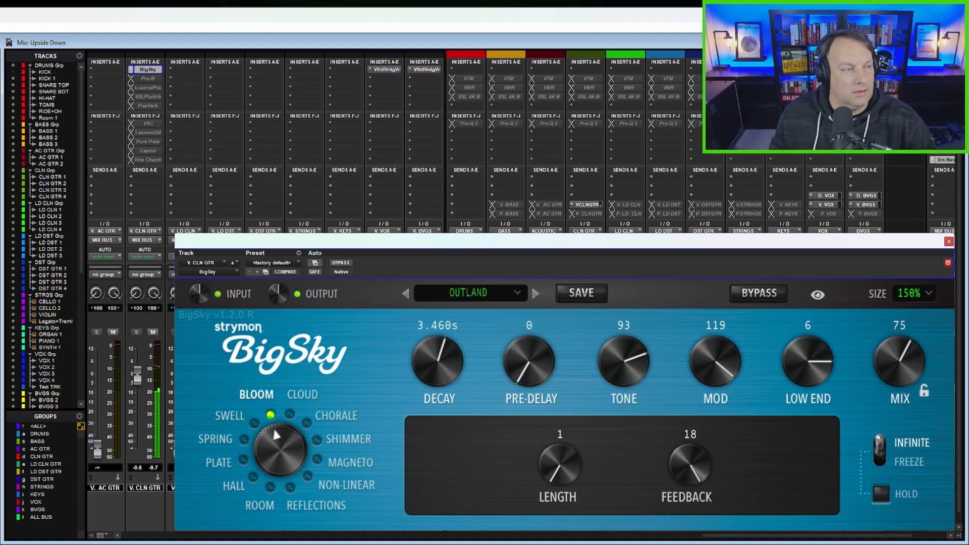
{"action": "key", "text": "space"}
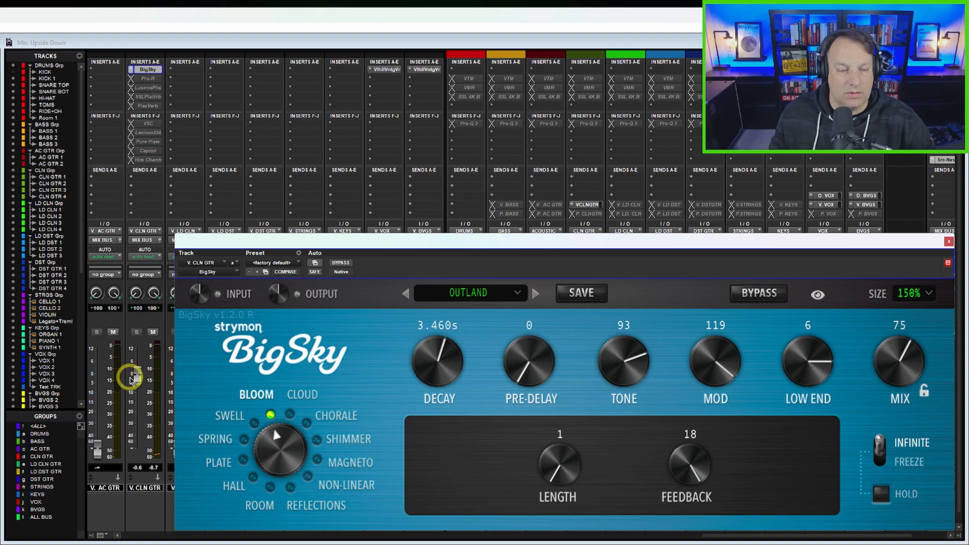
{"action": "mouse_move", "coordinate": [137, 377]}
{"action": "left_mouse_down"}
{"action": "mouse_move", "coordinate": [148, 481]}
{"action": "mouse_move", "coordinate": [138, 422]}
{"action": "mouse_move", "coordinate": [155, 377]}
{"action": "left_mouse_up"}
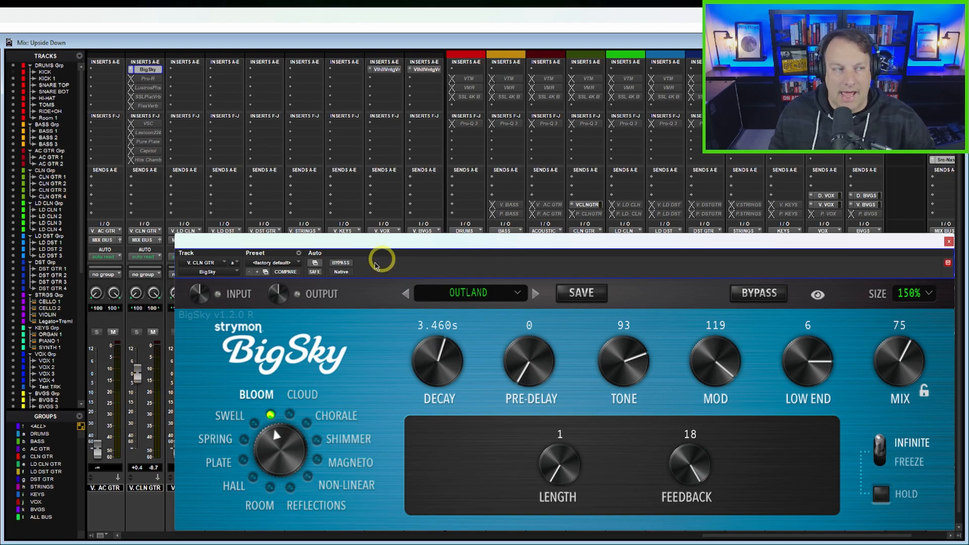
Step: Load the Bloom factory preset BREATHE OUT in BigSky to audition it on the clean guitars
{"action": "left_click", "coordinate": [510, 293]}
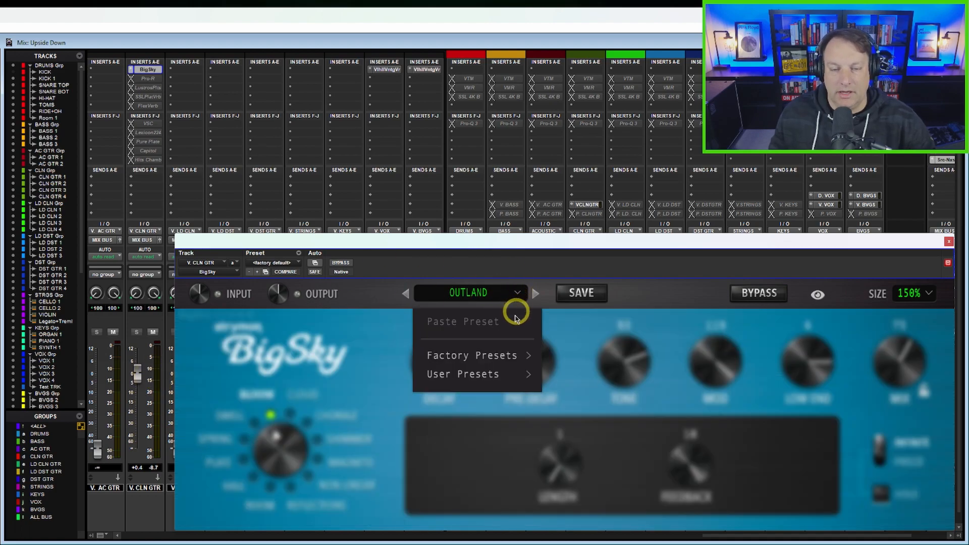
{"action": "mouse_move", "coordinate": [507, 356]}
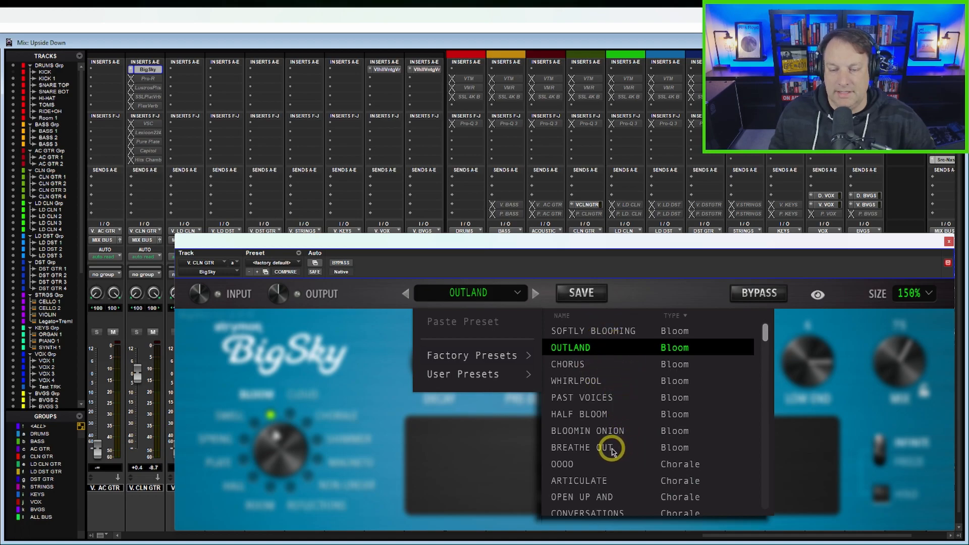
{"action": "left_click", "coordinate": [581, 447]}
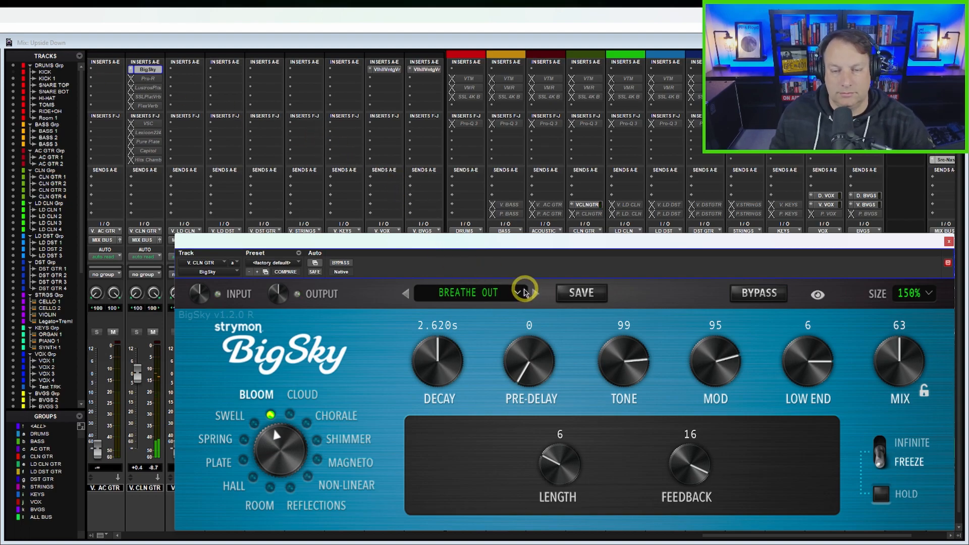
Step: Load the Chorale factory preset GHOSTS in BigSky to audition it on the clean guitars
{"action": "left_click", "coordinate": [517, 292]}
{"action": "mouse_move", "coordinate": [536, 348]}
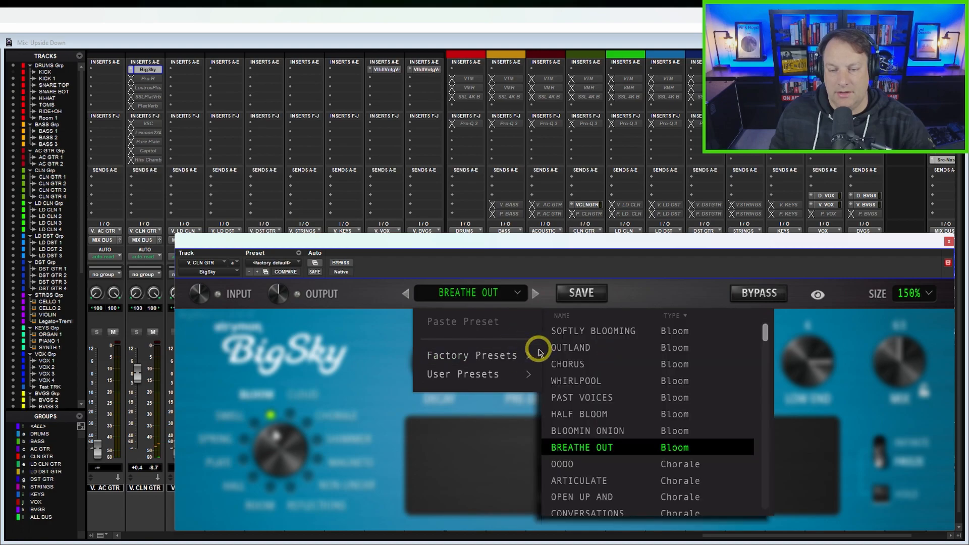
{"action": "scroll", "coordinate": [612, 466], "scroll_direction": "down", "scroll_amount": 1}
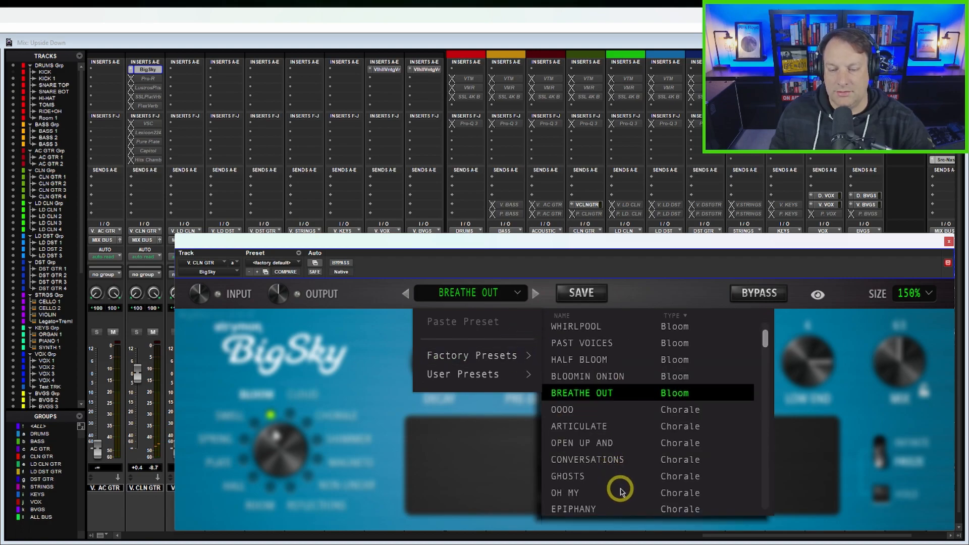
{"action": "left_click", "coordinate": [570, 476]}
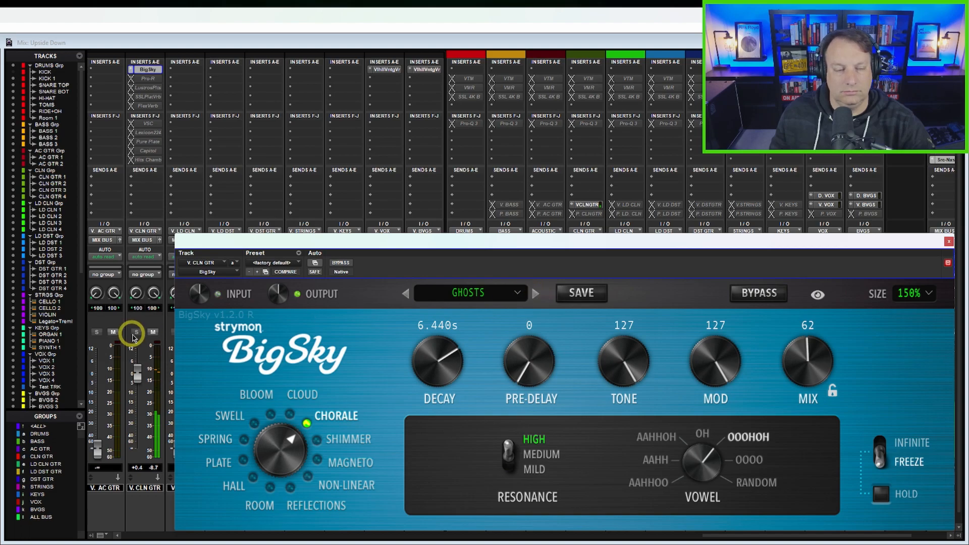
Step: Step forward through BigSky's factory presets past EPIPHANY to the Shimmer preset STARDUST
{"action": "left_click", "coordinate": [535, 295]}
{"action": "left_click", "coordinate": [537, 296]}
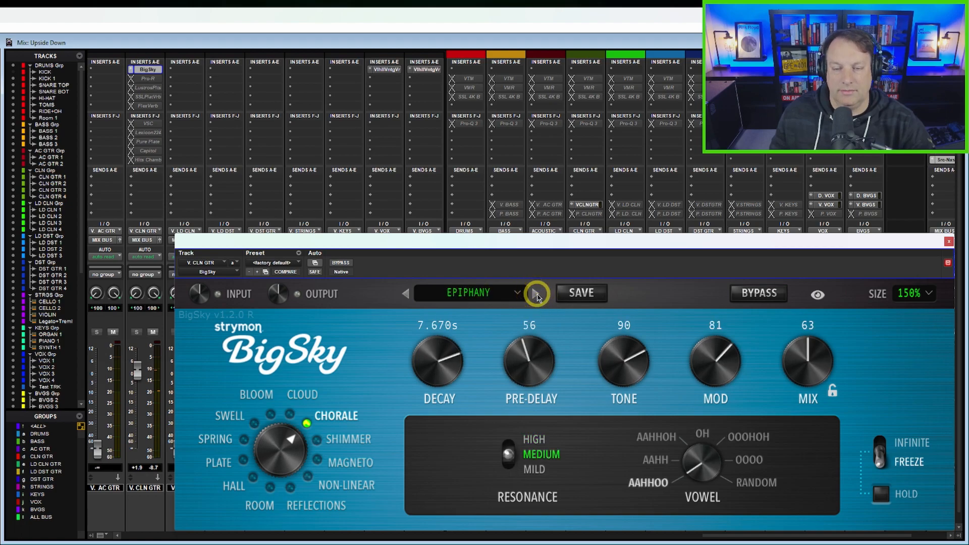
{"action": "left_click", "coordinate": [537, 295]}
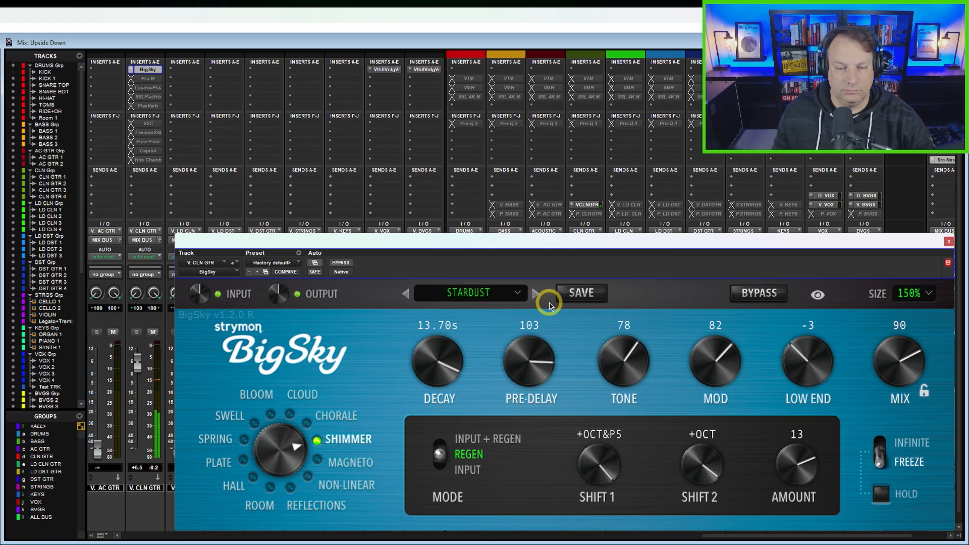
Step: Raise the V. CLN GTR return fader to +8.7 dB and load BigSky's Shimmer factory preset WEIRD SCIENCE
{"action": "left_click_drag", "start_coordinate": [136, 362], "coordinate": [139, 366]}
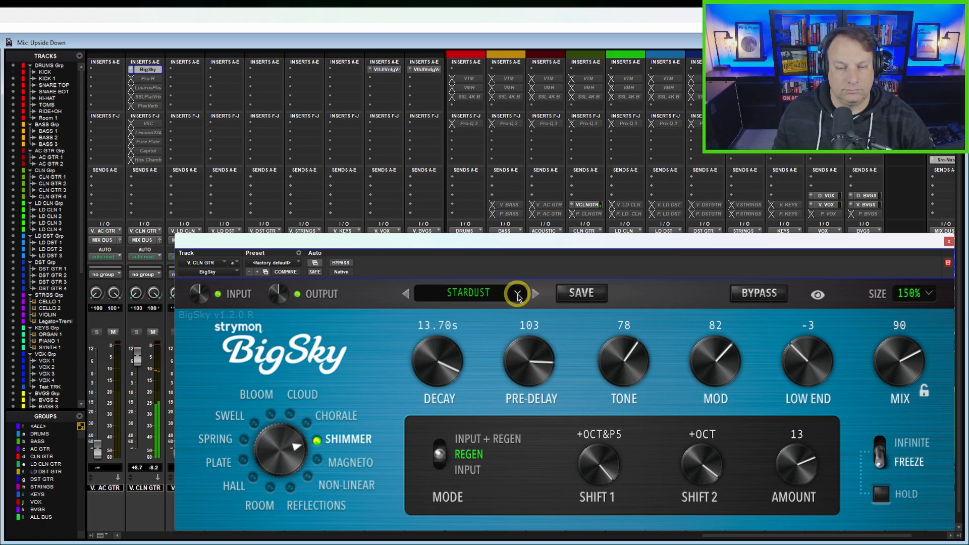
{"action": "left_click", "coordinate": [517, 295]}
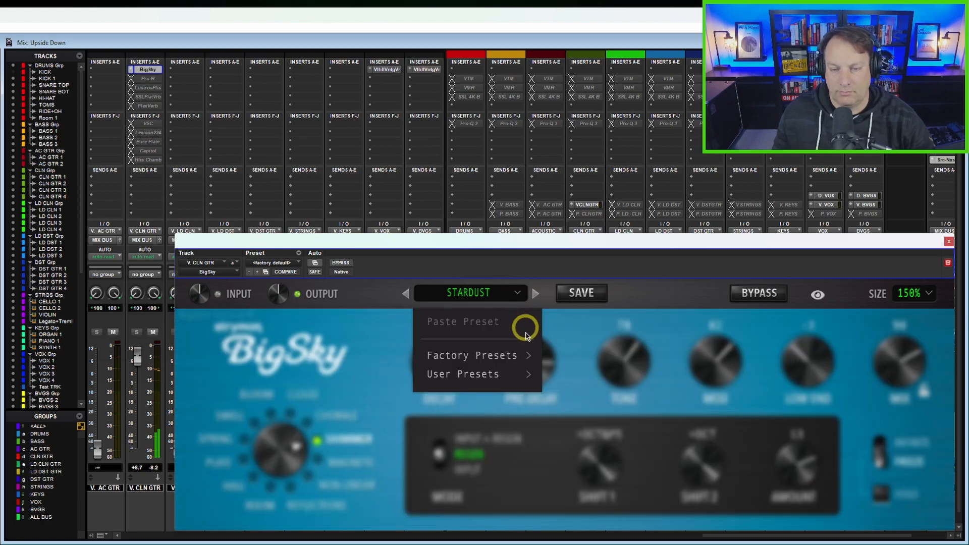
{"action": "mouse_move", "coordinate": [520, 356]}
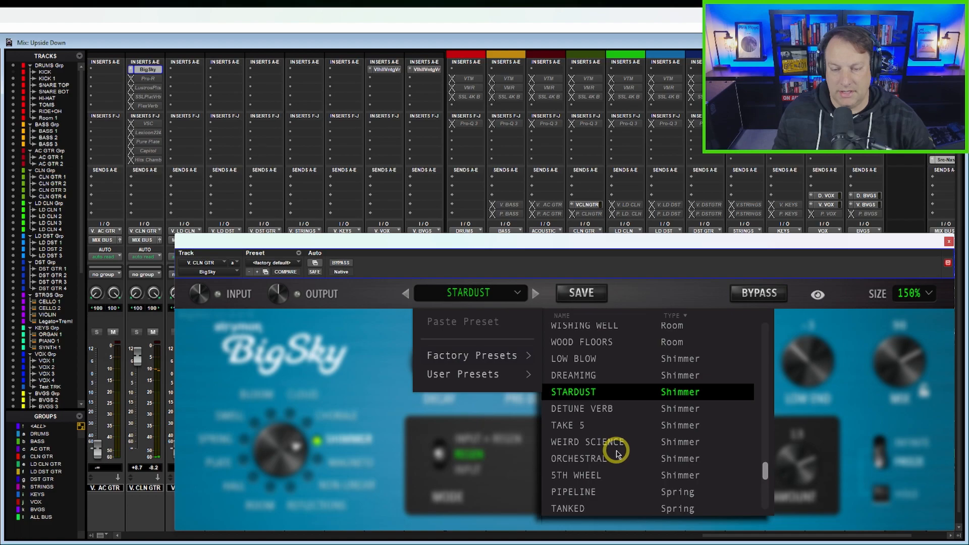
{"action": "scroll", "coordinate": [616, 451], "scroll_direction": "down", "scroll_amount": 3}
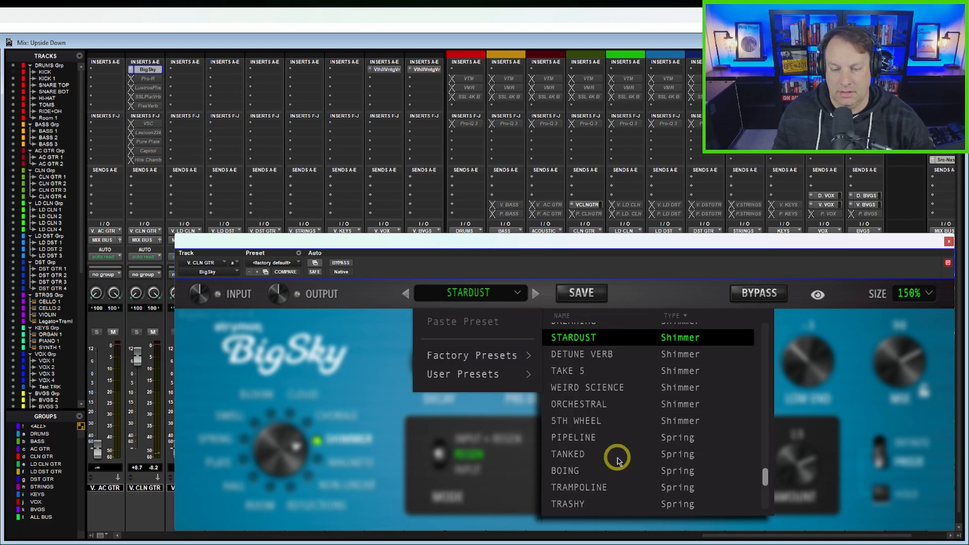
{"action": "left_click", "coordinate": [600, 387]}
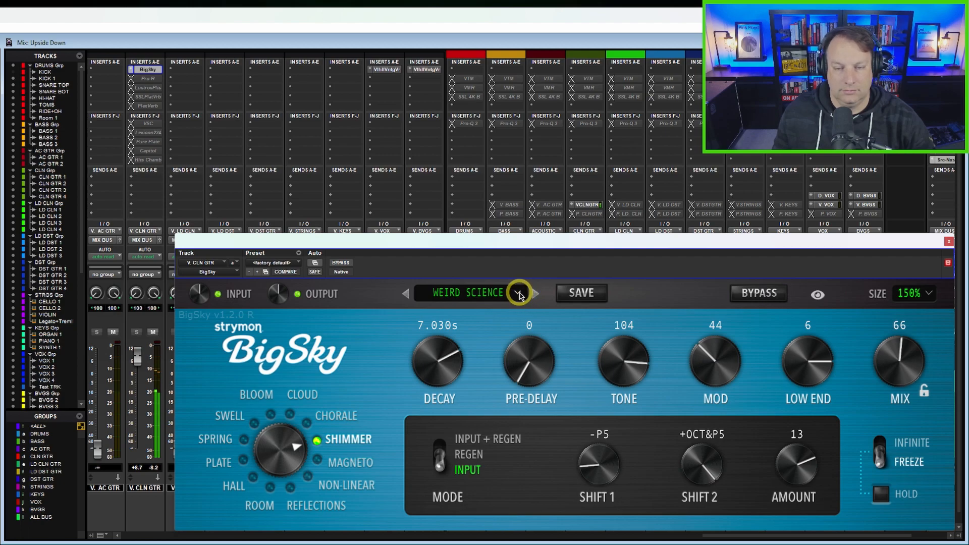
Step: Load the Shimmer factory preset ORCHESTRAL in BigSky to audition it on the clean guitars
{"action": "left_click", "coordinate": [518, 293]}
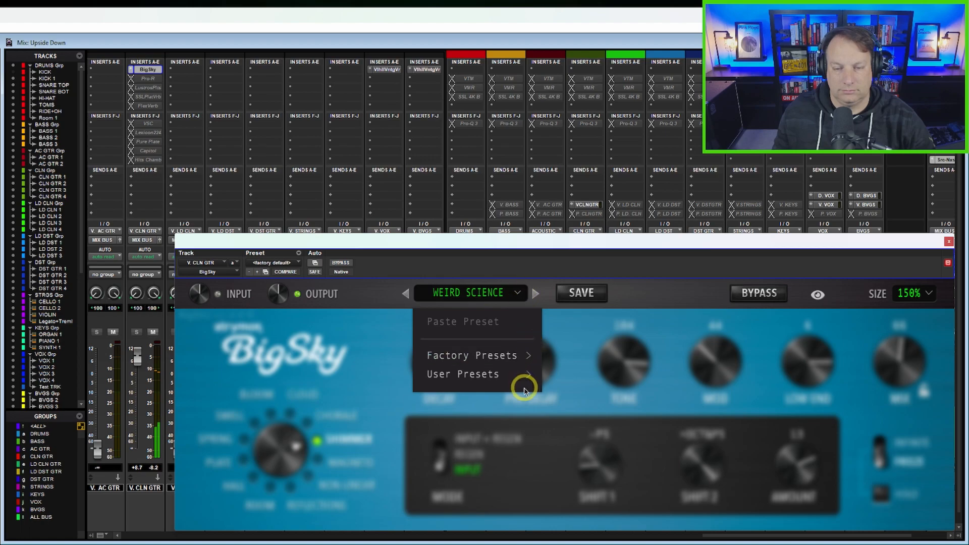
{"action": "mouse_move", "coordinate": [513, 353]}
{"action": "left_click", "coordinate": [605, 403]}
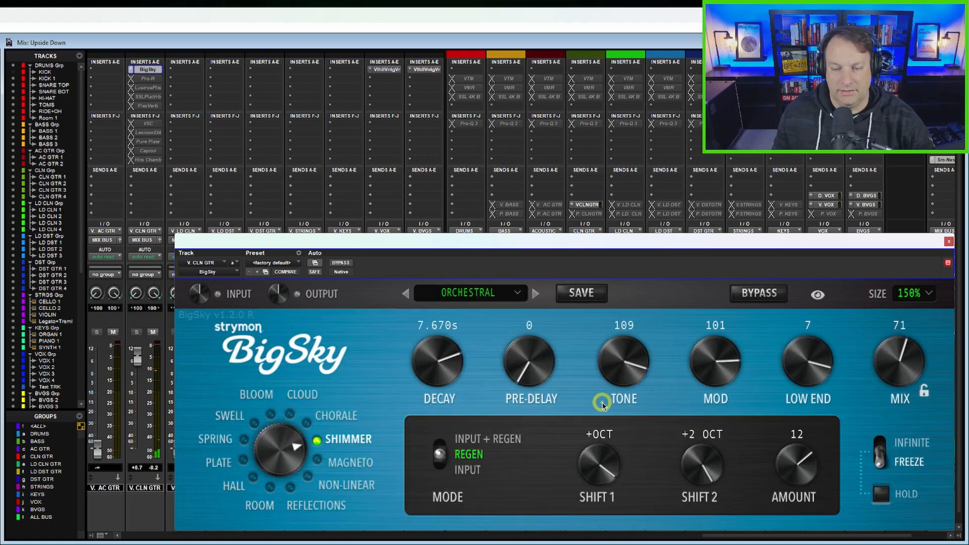
Step: Load the Chorale factory preset EPIPHANY in BigSky to audition it on the clean guitars
{"action": "left_click", "coordinate": [518, 294]}
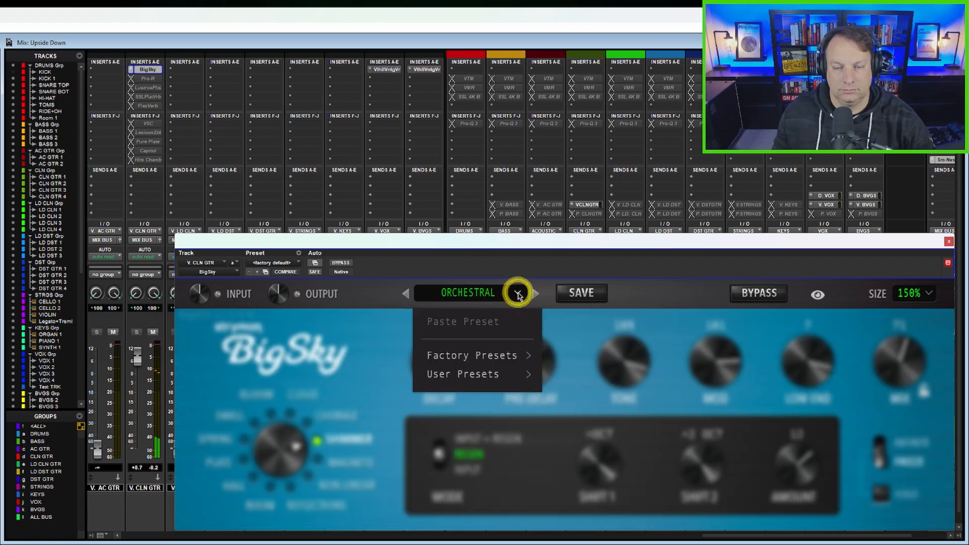
{"action": "mouse_move", "coordinate": [510, 354]}
{"action": "scroll", "coordinate": [619, 430], "scroll_direction": "down", "scroll_amount": 6}
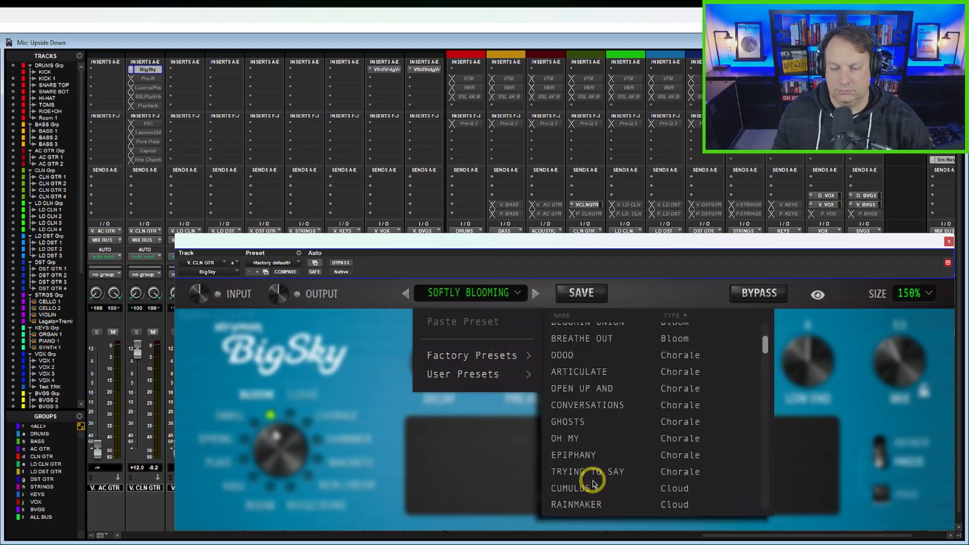
{"action": "left_click", "coordinate": [580, 455]}
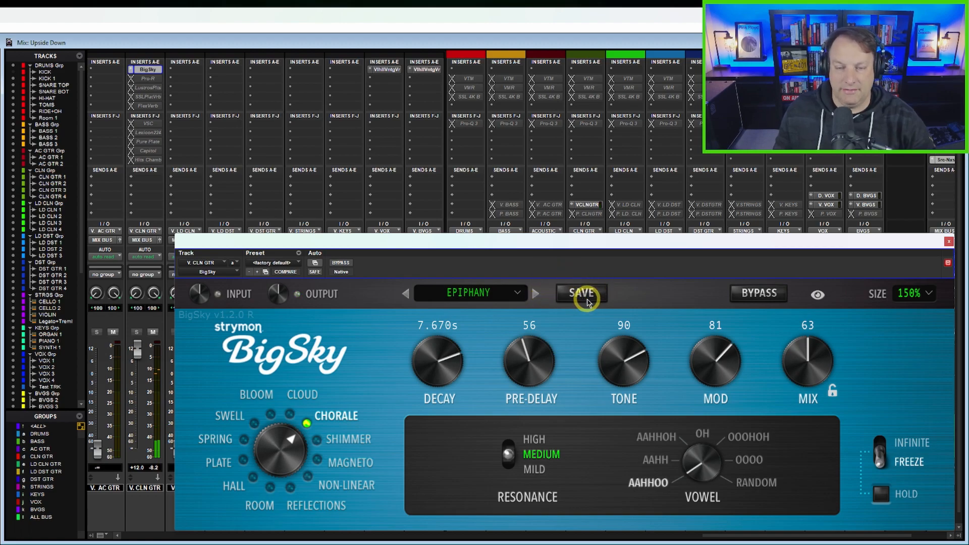
Step: Close the BigSky window and make the BigSky insert on the V. CLN GTR return inactive
{"action": "left_click", "coordinate": [525, 292]}
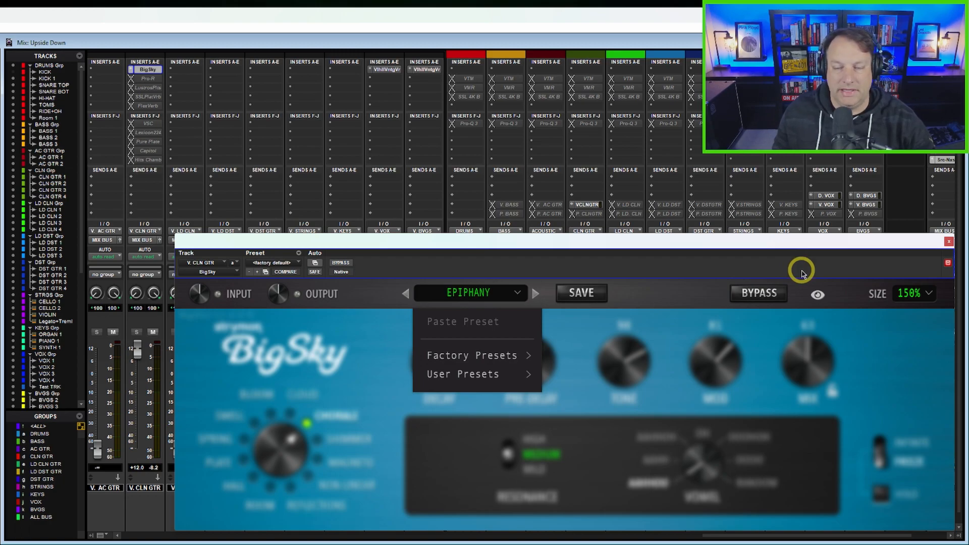
{"action": "left_click", "coordinate": [948, 244]}
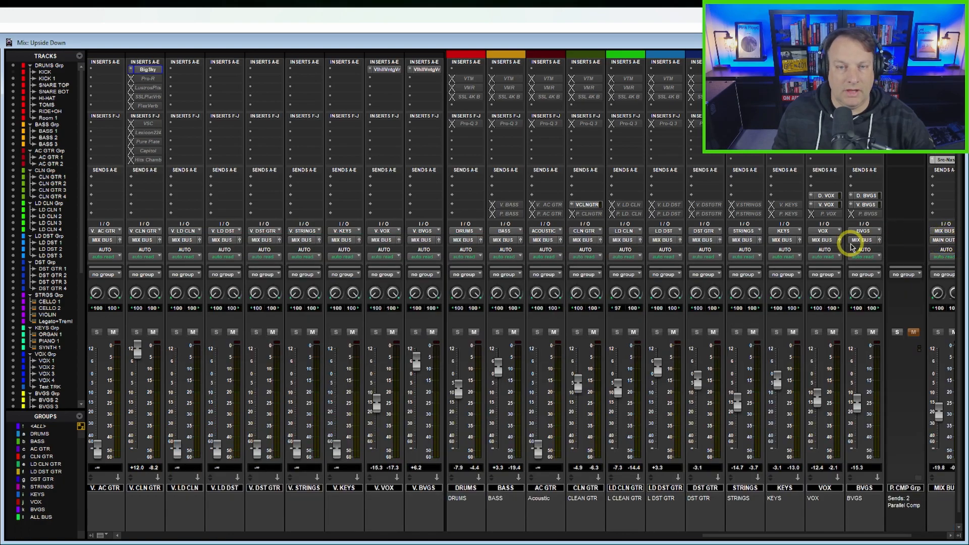
{"action": "left_click_drag", "start_coordinate": [743, 537], "coordinate": [675, 535]}
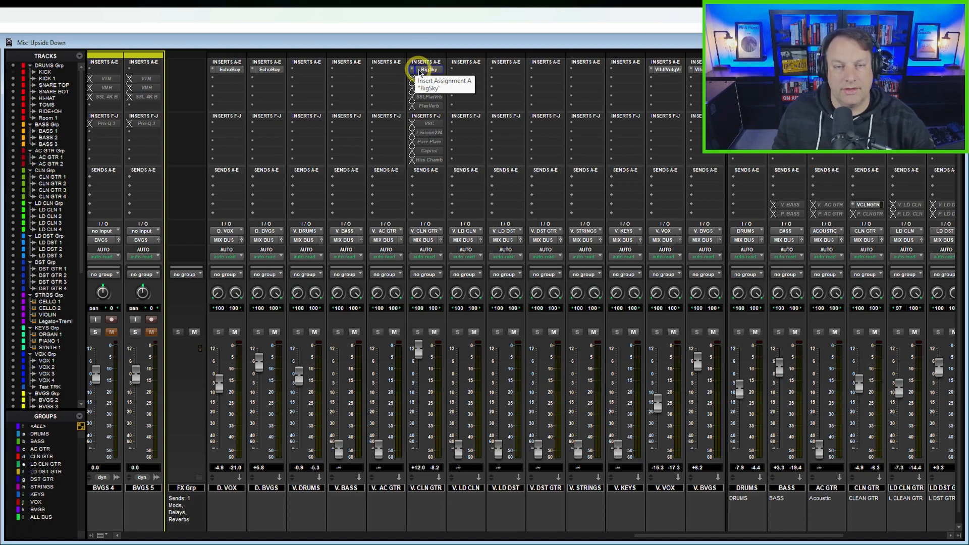
{"action": "right_click", "coordinate": [420, 70]}
{"action": "left_click", "coordinate": [430, 82]}
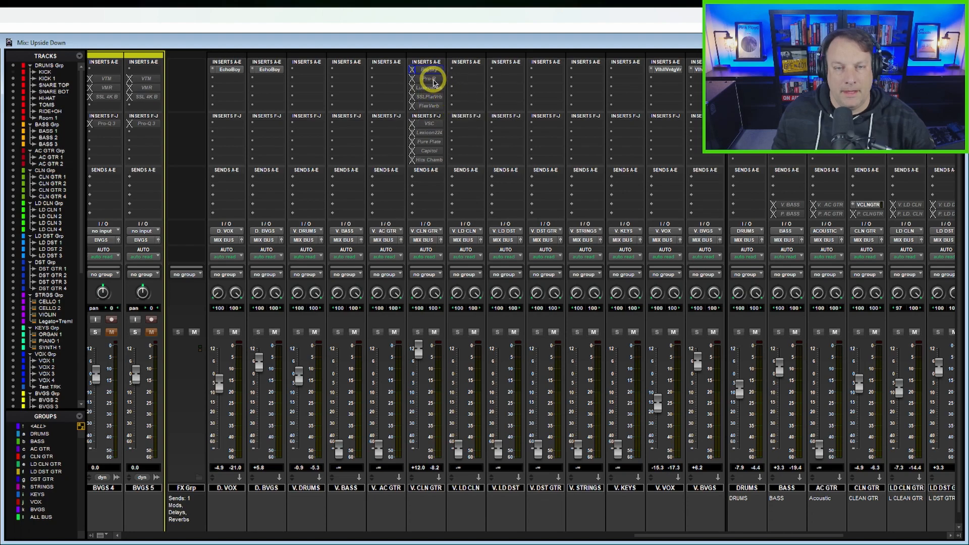
Step: Make the Pro-R insert on V. CLN GTR active, open its window and move it so its reverb controls are accessible
{"action": "right_click", "coordinate": [432, 81]}
{"action": "left_click", "coordinate": [445, 92]}
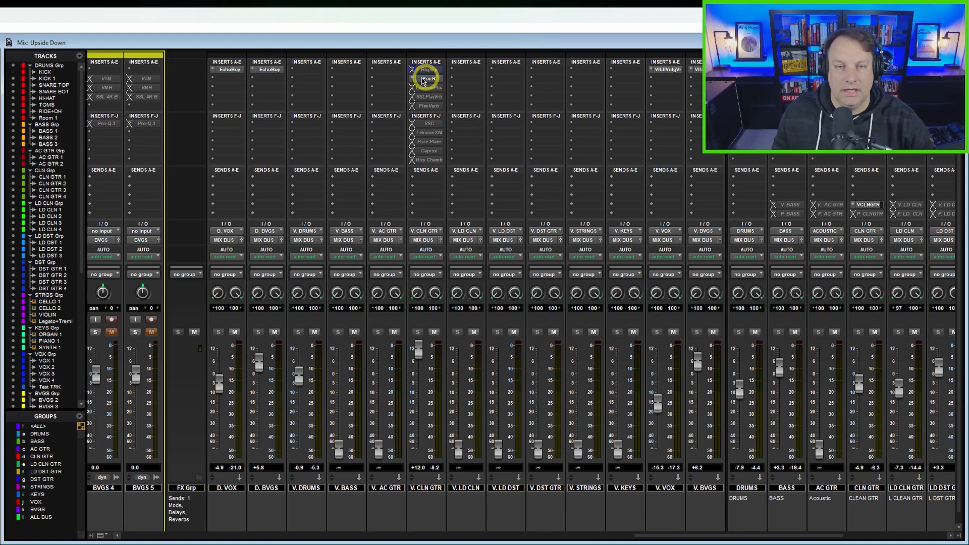
{"action": "left_click", "coordinate": [426, 79]}
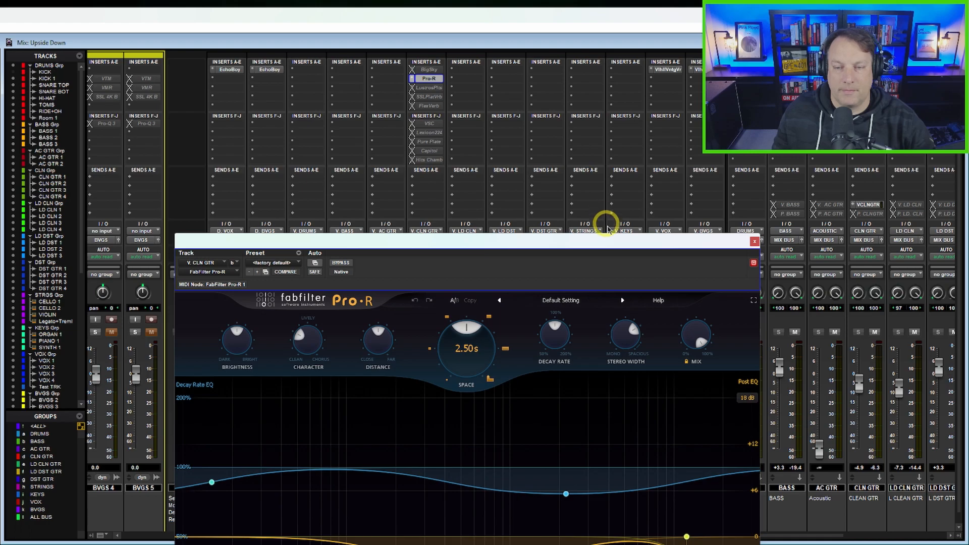
{"action": "left_click_drag", "start_coordinate": [617, 240], "coordinate": [809, 54]}
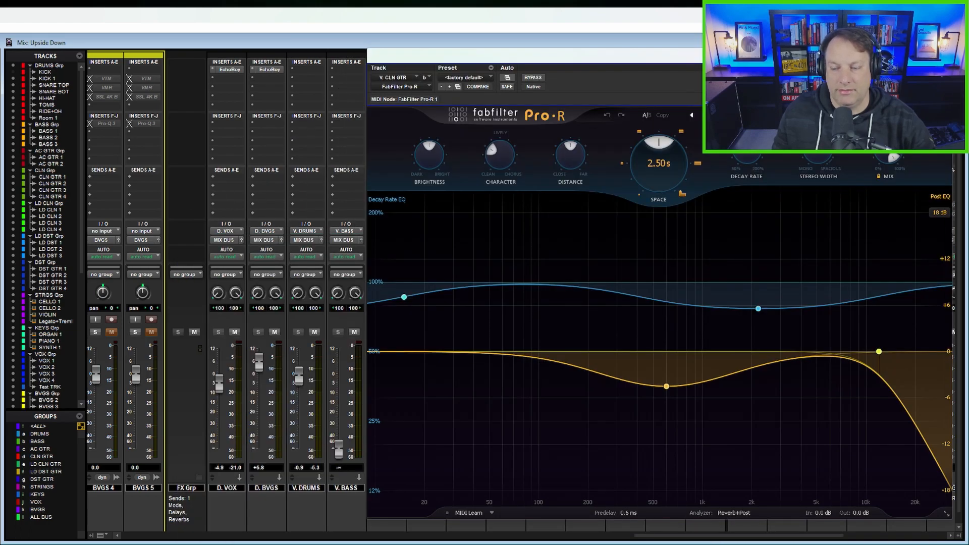
{"action": "left_click_drag", "start_coordinate": [700, 63], "coordinate": [691, 48]}
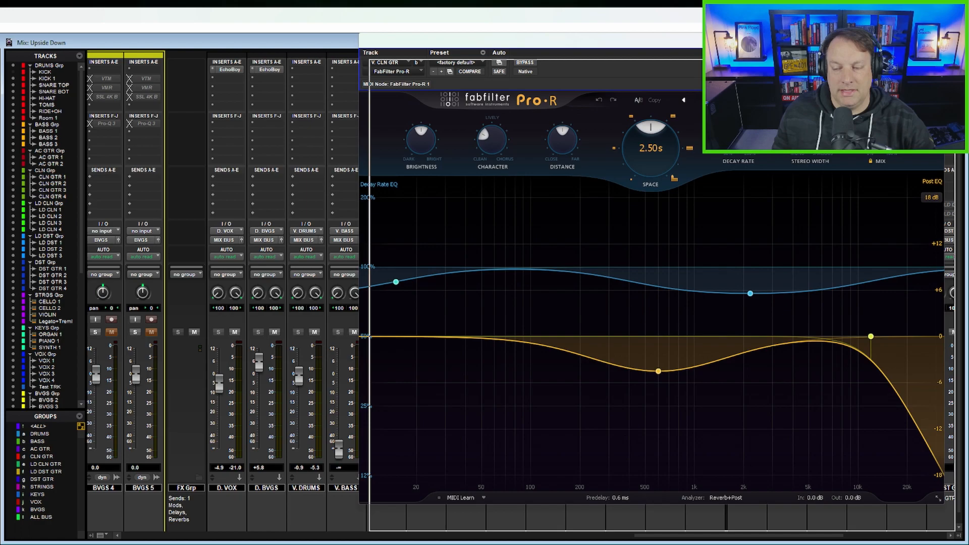
{"action": "left_click_drag", "start_coordinate": [697, 42], "coordinate": [707, 70]}
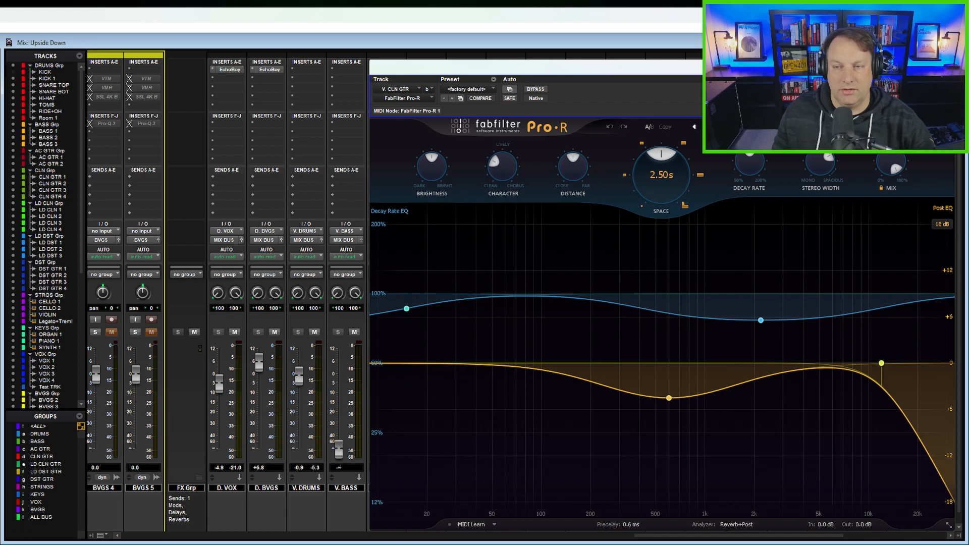
Step: Load the Tempo Synced preset Vocal Slap in Pro-R
{"action": "left_click", "coordinate": [732, 127]}
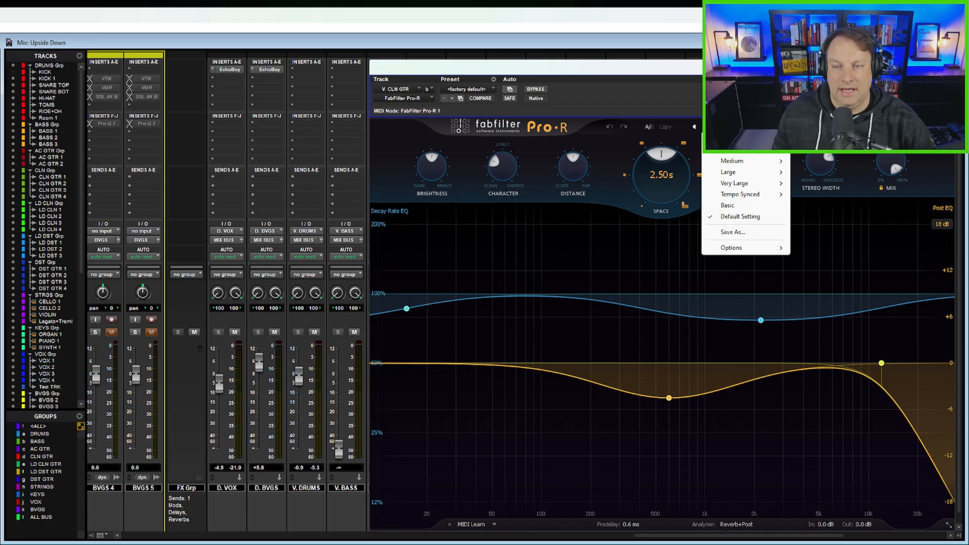
{"action": "mouse_move", "coordinate": [733, 140]}
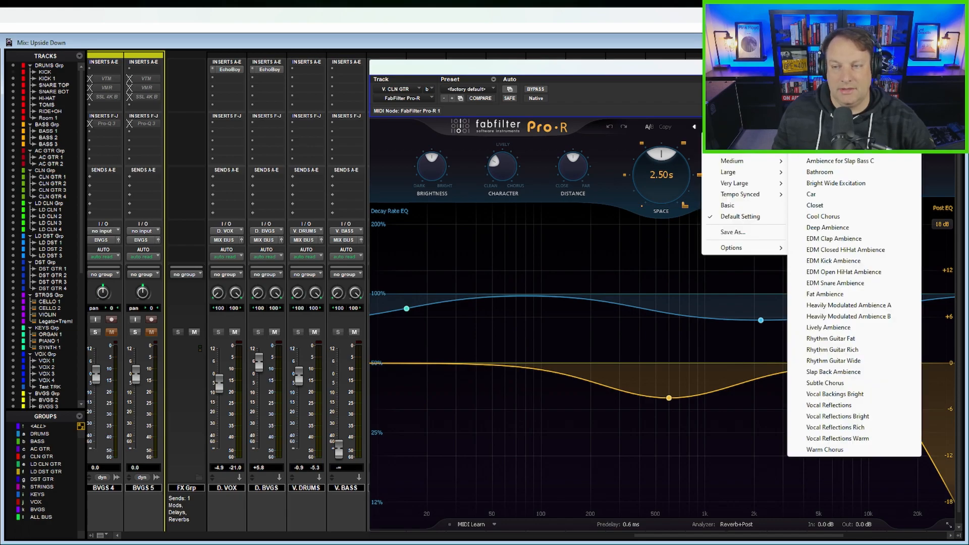
{"action": "mouse_move", "coordinate": [738, 185]}
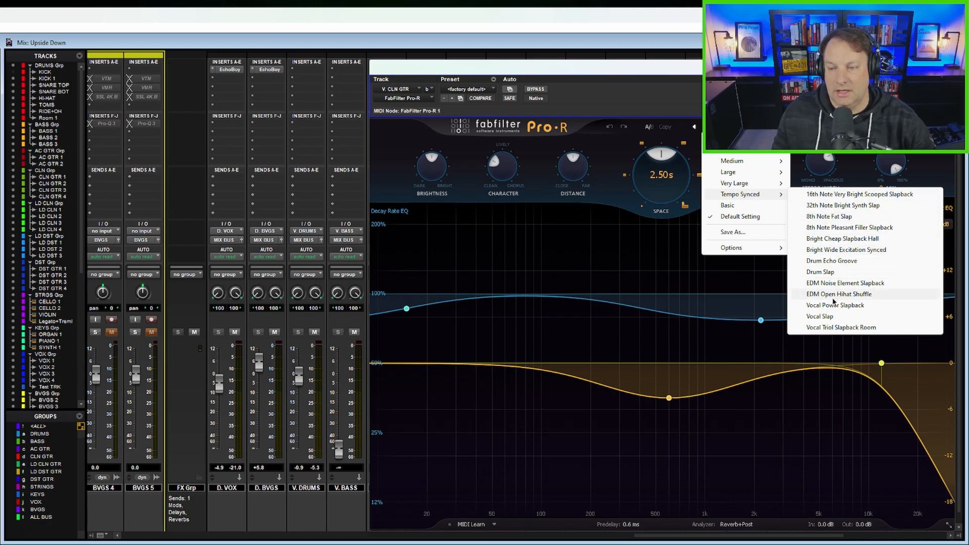
{"action": "left_click", "coordinate": [831, 317]}
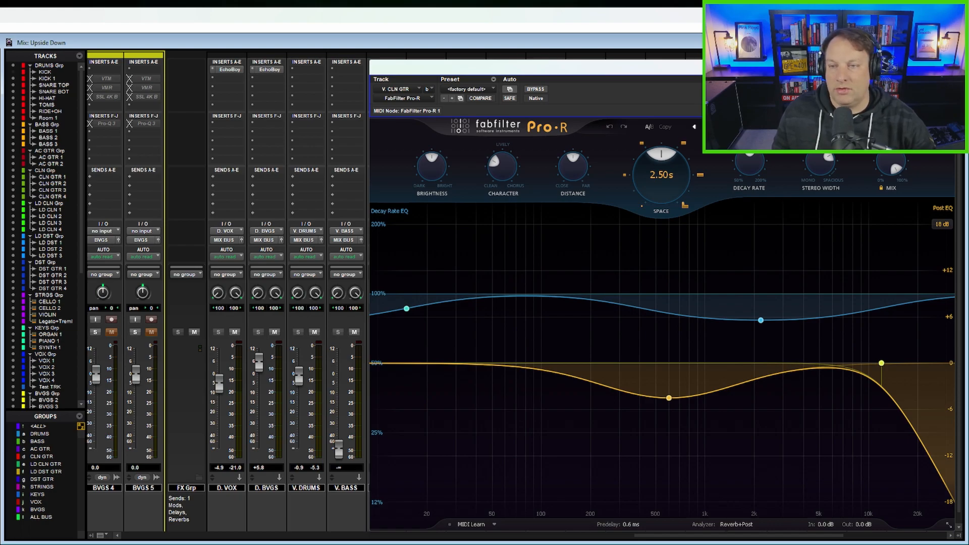
{"action": "left_click", "coordinate": [742, 127]}
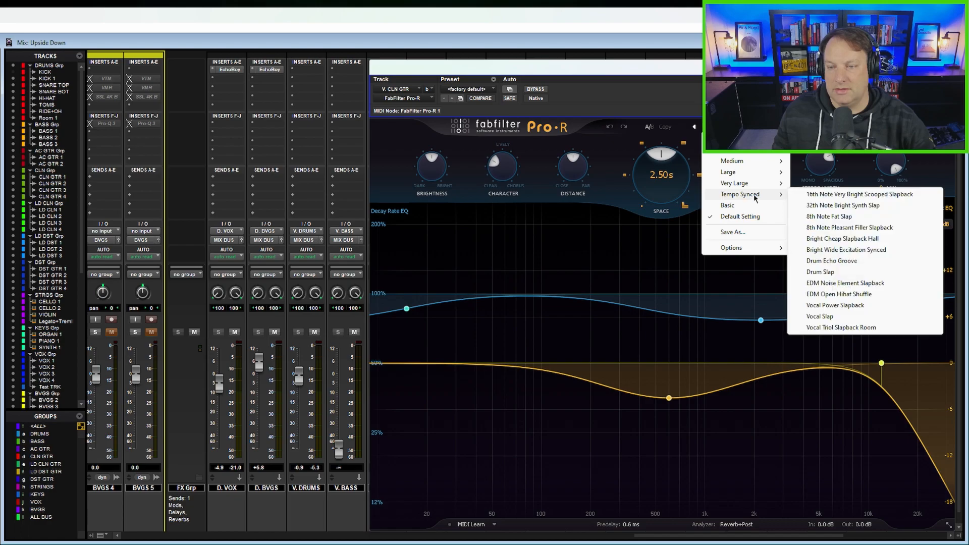
{"action": "left_click", "coordinate": [831, 316]}
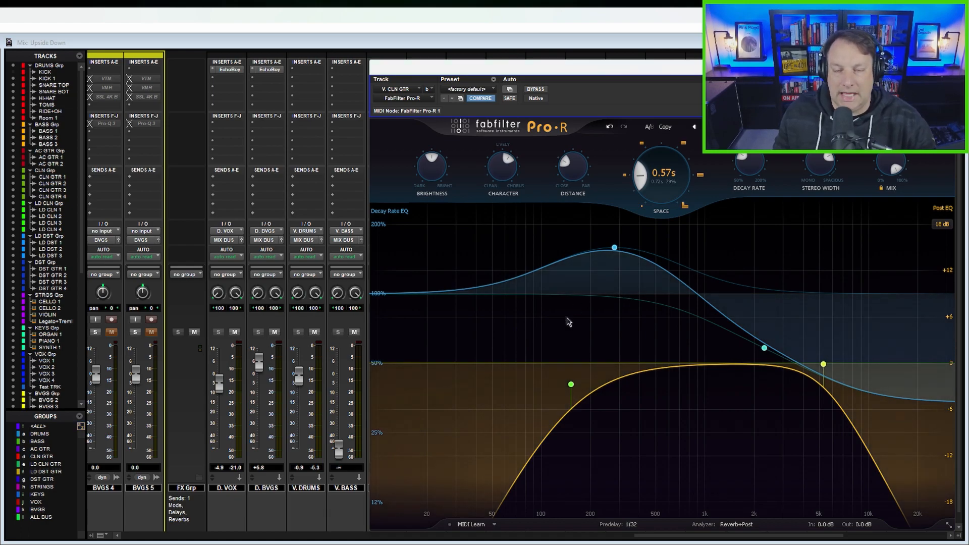
{"action": "mouse_move", "coordinate": [596, 309]}
{"action": "left_mouse_down"}
{"action": "mouse_move", "coordinate": [580, 316]}
{"action": "mouse_move", "coordinate": [489, 441]}
{"action": "mouse_move", "coordinate": [540, 372]}
{"action": "mouse_move", "coordinate": [487, 410]}
{"action": "mouse_move", "coordinate": [434, 499]}
{"action": "mouse_move", "coordinate": [422, 501]}
{"action": "left_mouse_up"}
{"action": "mouse_move", "coordinate": [755, 301]}
{"action": "left_mouse_down"}
{"action": "mouse_move", "coordinate": [813, 328]}
{"action": "mouse_move", "coordinate": [929, 443]}
{"action": "left_mouse_up"}
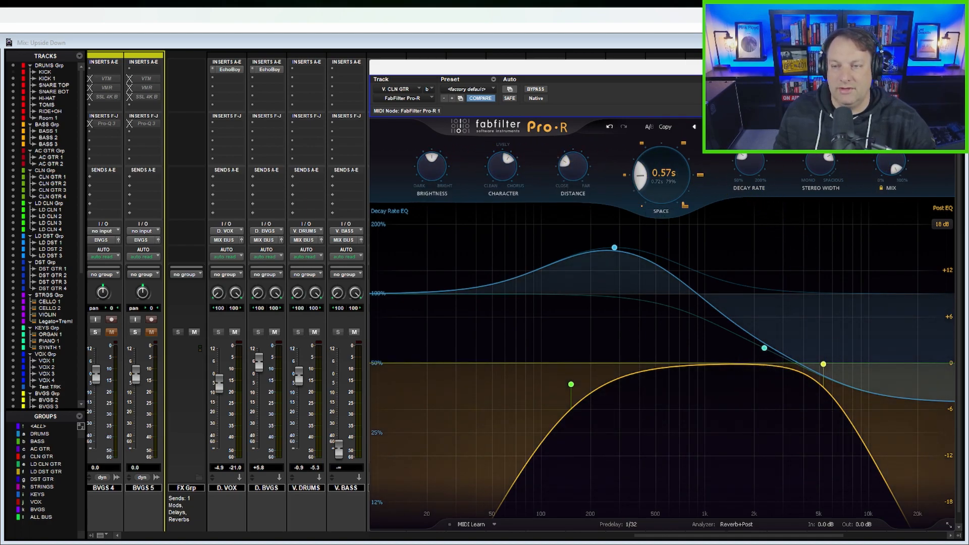
{"action": "left_click", "coordinate": [734, 127]}
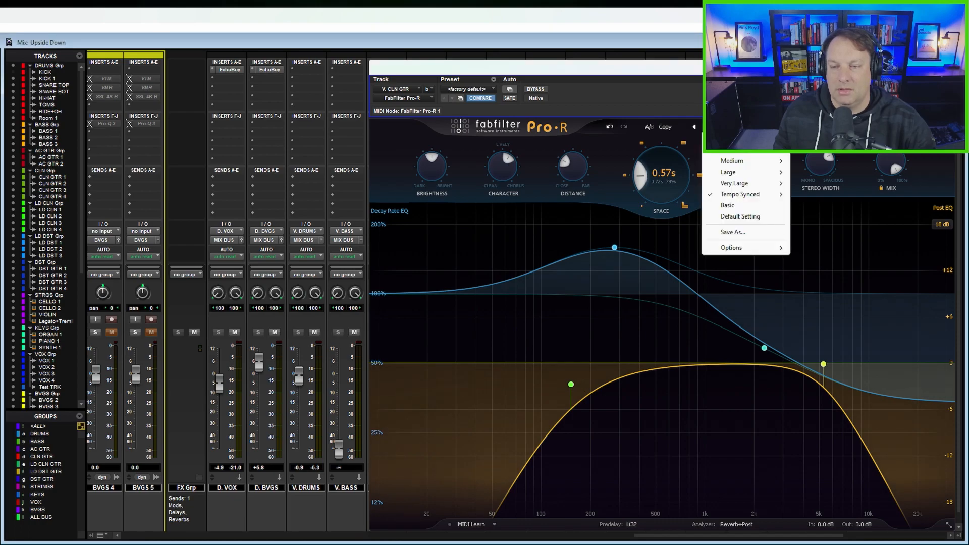
{"action": "mouse_move", "coordinate": [762, 197]}
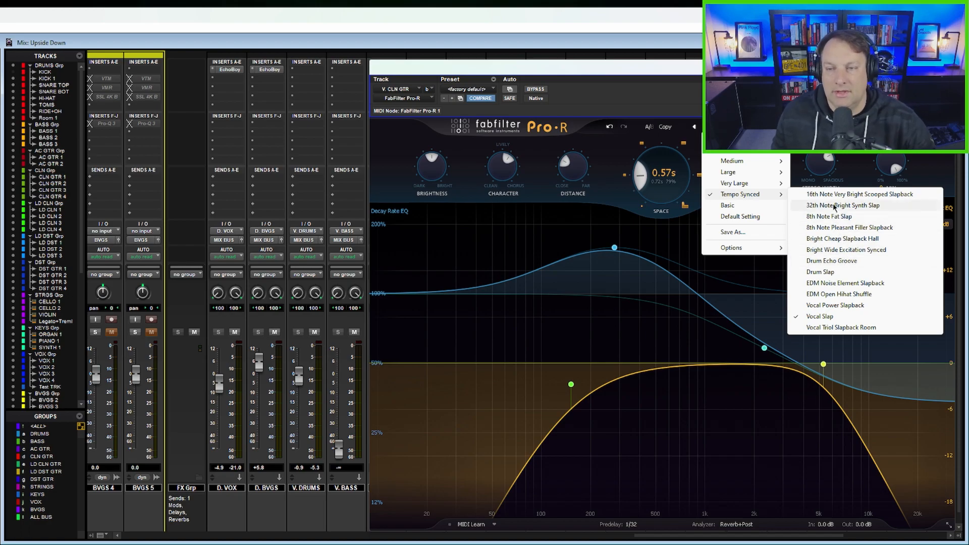
{"action": "left_click", "coordinate": [815, 168]}
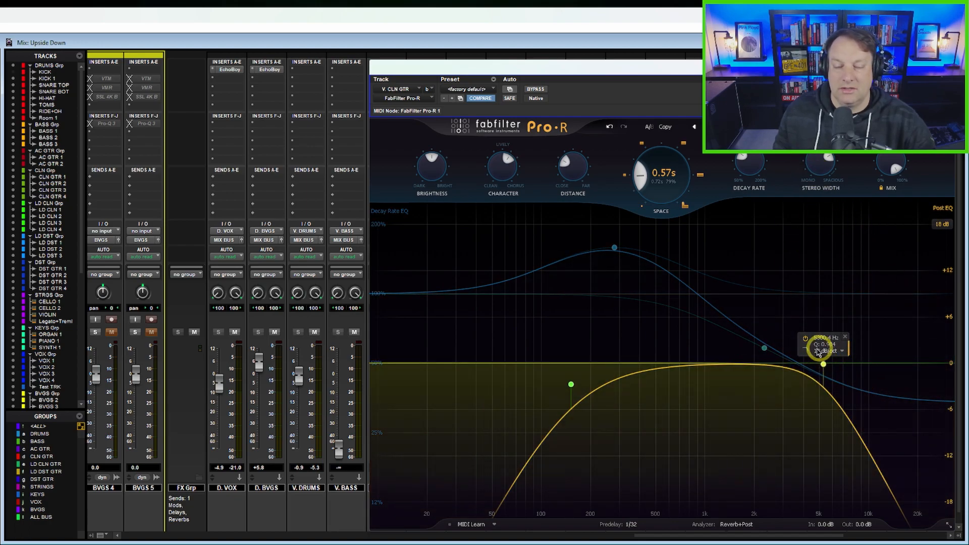
Step: Sweep the high cut of Pro-R's Post EQ, leave it at about 6 kHz, and close the plug-in window
{"action": "left_click_drag", "start_coordinate": [823, 366], "coordinate": [880, 371]}
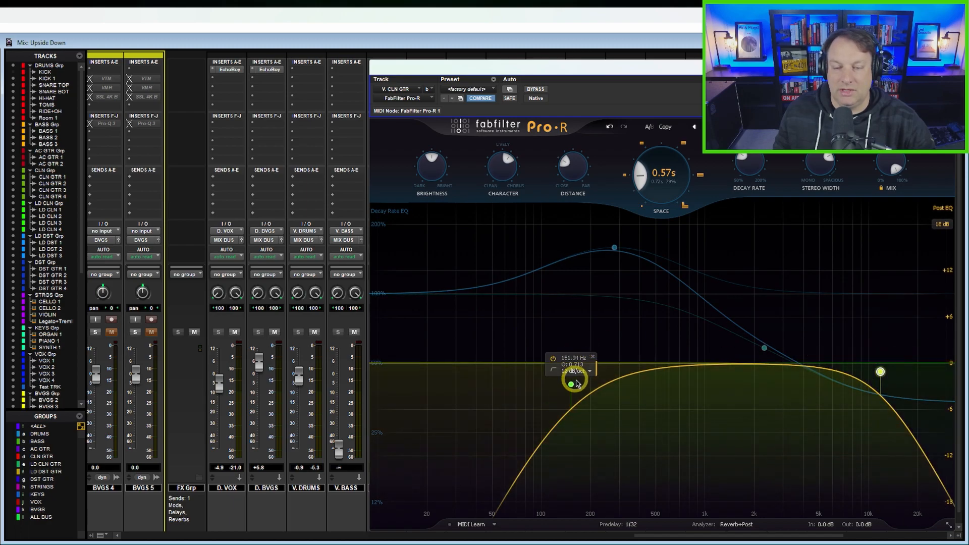
{"action": "left_click_drag", "start_coordinate": [880, 372], "coordinate": [834, 373]}
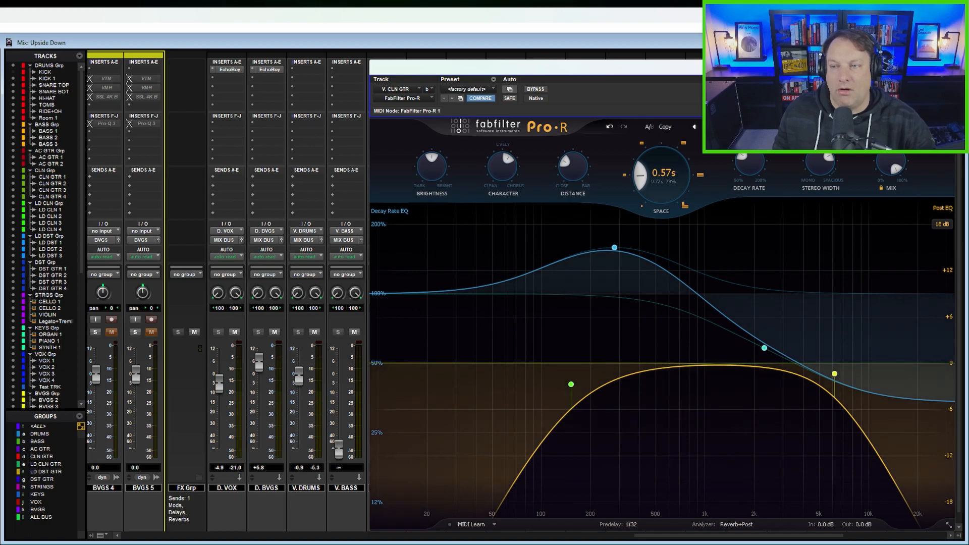
{"action": "left_click", "coordinate": [947, 67]}
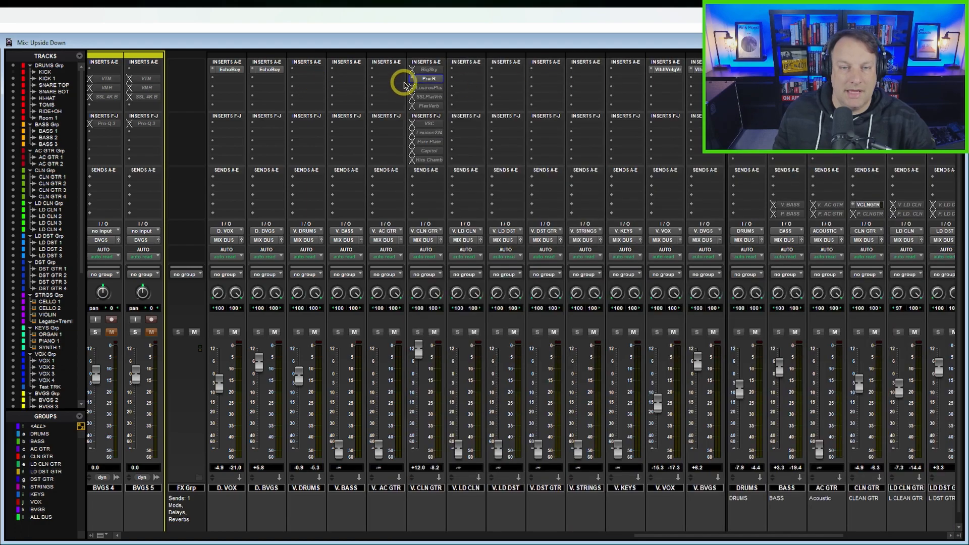
Step: Switch the active insert on V. CLN GTR from Pro-R to Lustrous Plates and open the Lustrous Plates window
{"action": "right_click", "coordinate": [422, 77]}
{"action": "left_click", "coordinate": [438, 91]}
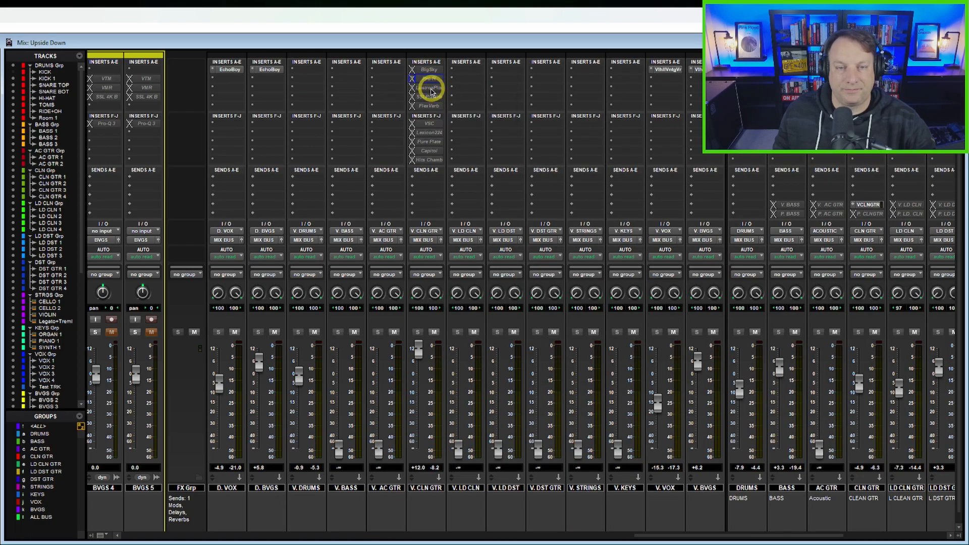
{"action": "right_click", "coordinate": [432, 82]}
{"action": "left_click", "coordinate": [446, 100]}
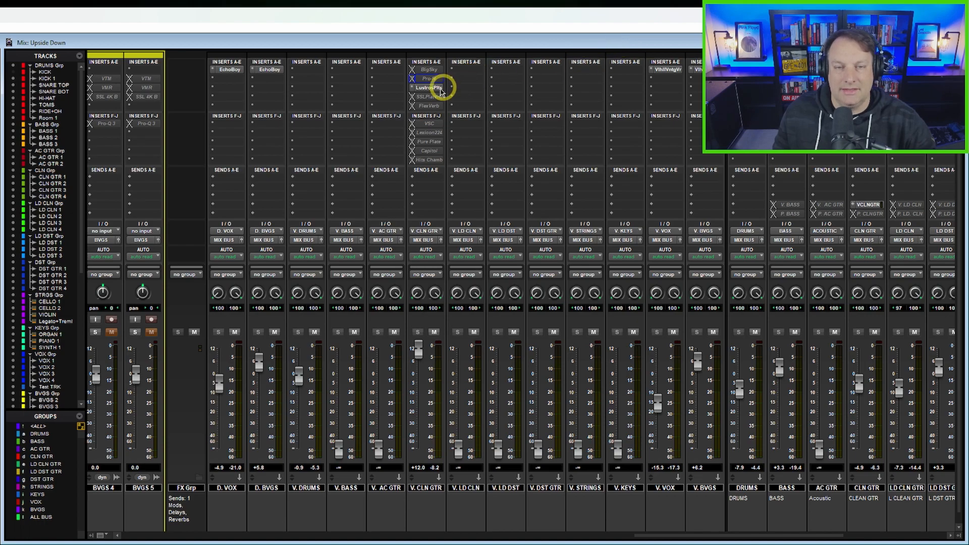
{"action": "left_click", "coordinate": [436, 91]}
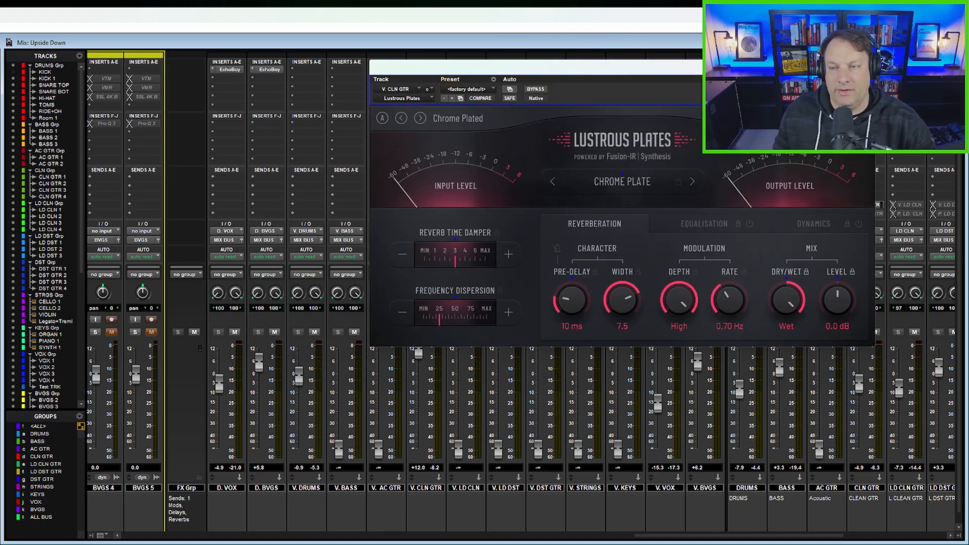
Step: Reposition the Lustrous Plates window, change the plate type from Chrome Plate to Rhodium Plate, and close the plug-in
{"action": "left_click_drag", "start_coordinate": [743, 70], "coordinate": [827, 262]}
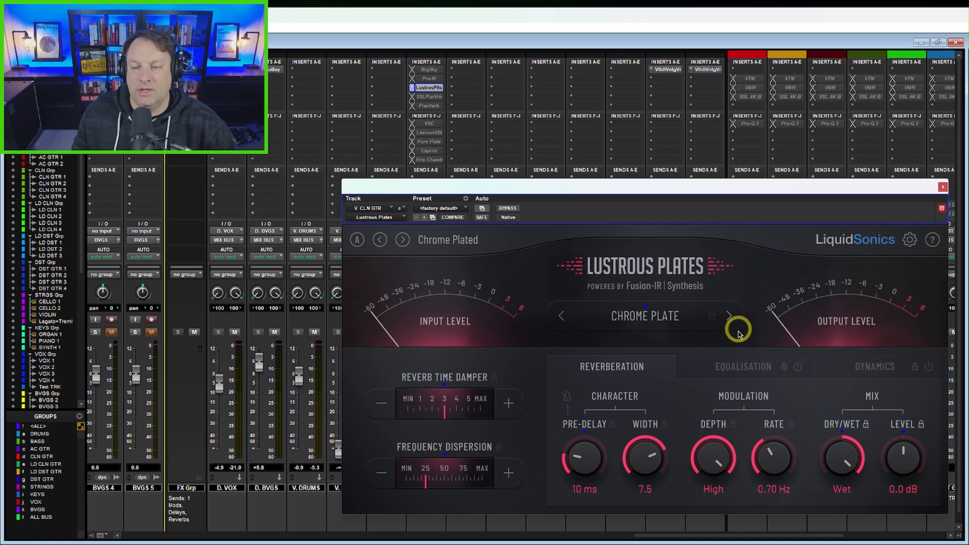
{"action": "left_click", "coordinate": [730, 316]}
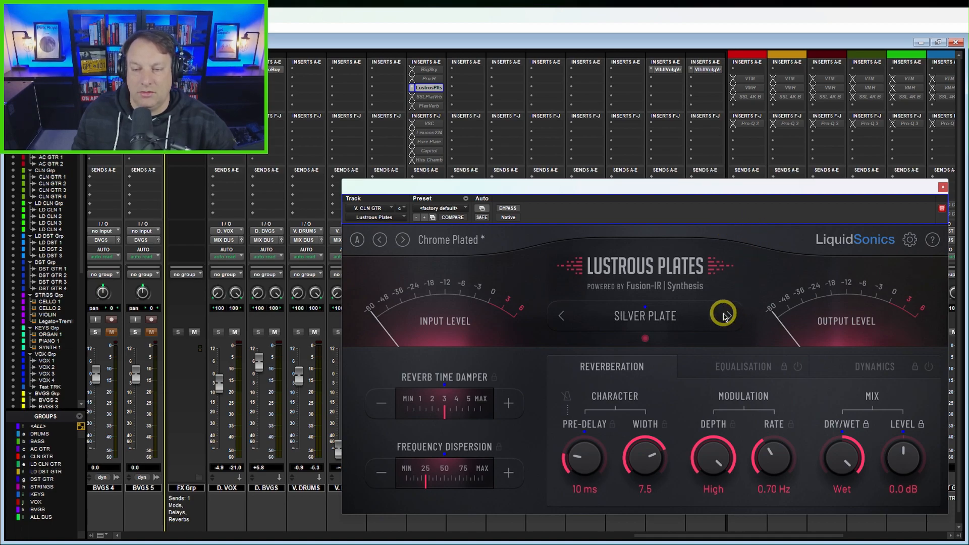
{"action": "left_click", "coordinate": [729, 316]}
{"action": "left_click", "coordinate": [729, 316]}
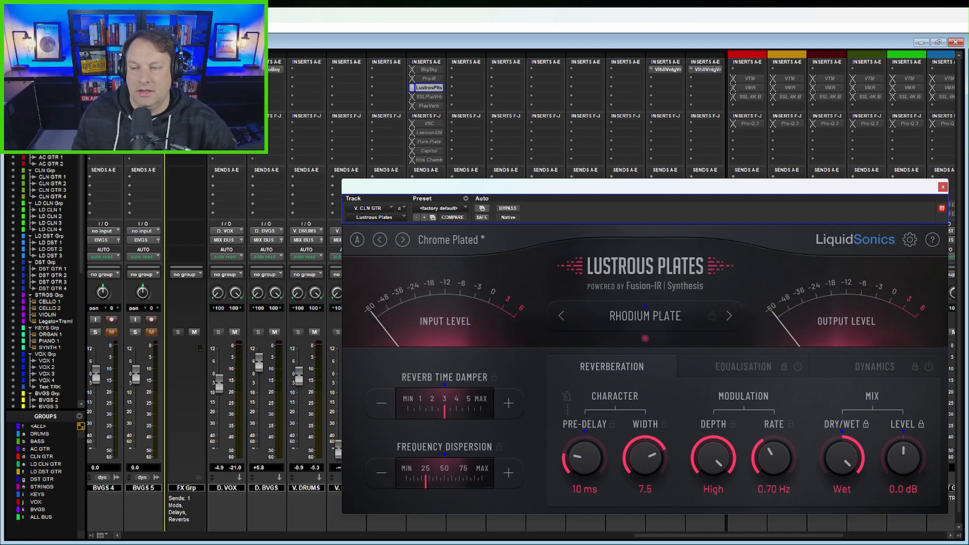
{"action": "left_click", "coordinate": [942, 186]}
Step: Switch the active insert on V. CLN GTR from Lustrous Plates to SSL PlateVerb, and open and reposition the PlateVerb window
{"action": "right_click", "coordinate": [430, 91]}
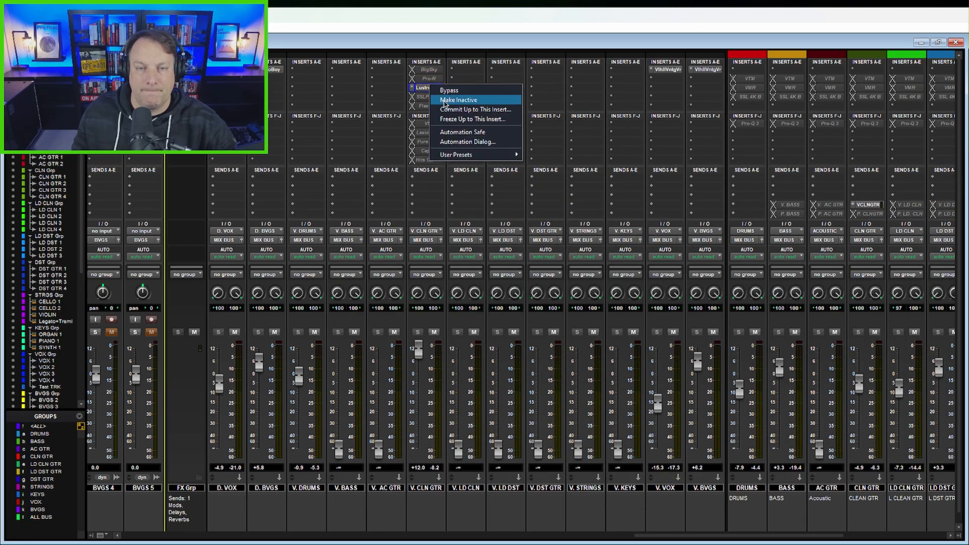
{"action": "left_click", "coordinate": [436, 99]}
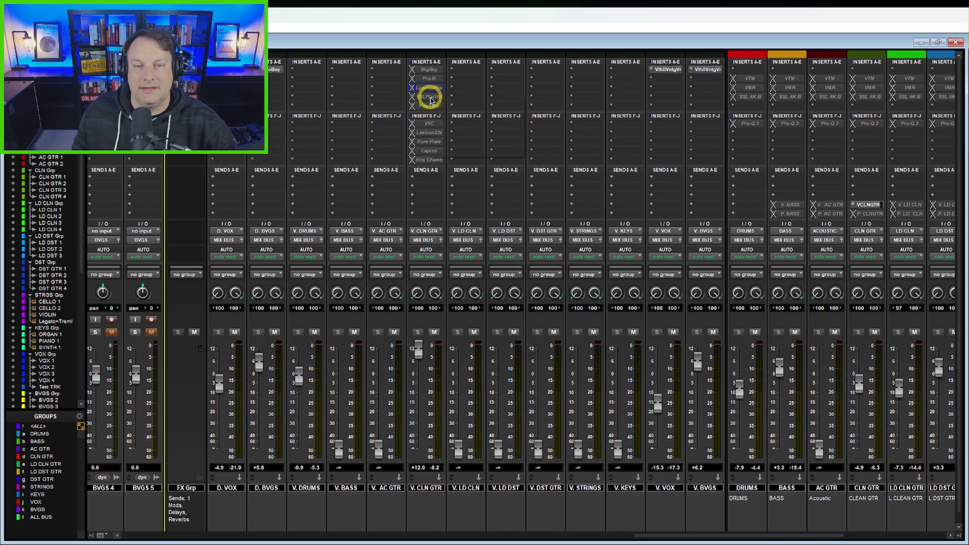
{"action": "right_click", "coordinate": [430, 89]}
{"action": "left_click", "coordinate": [446, 110]}
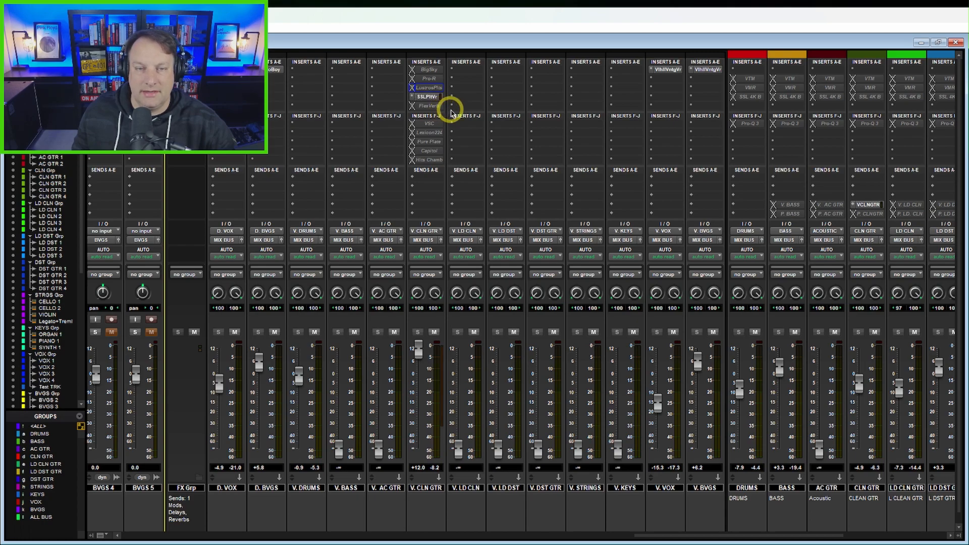
{"action": "left_click", "coordinate": [439, 97]}
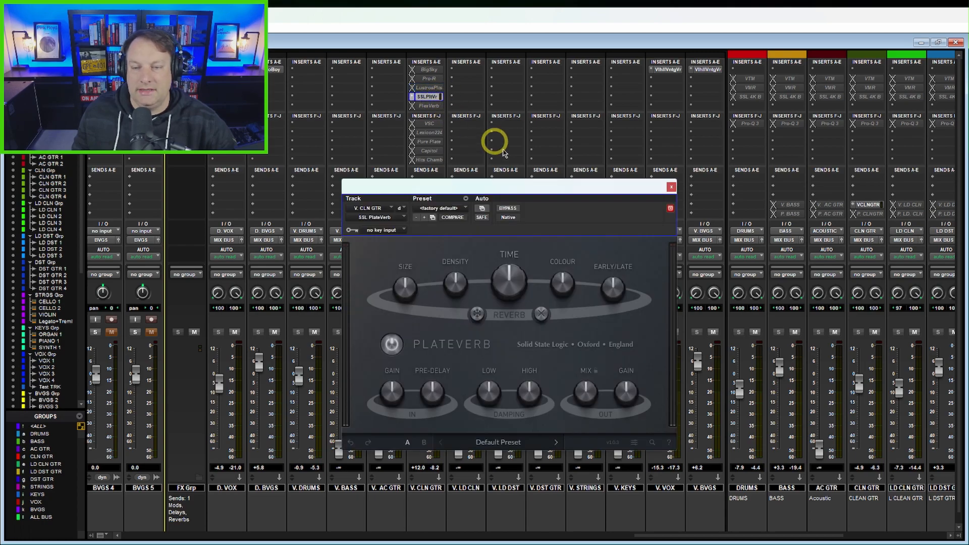
{"action": "left_click_drag", "start_coordinate": [588, 206], "coordinate": [806, 260]}
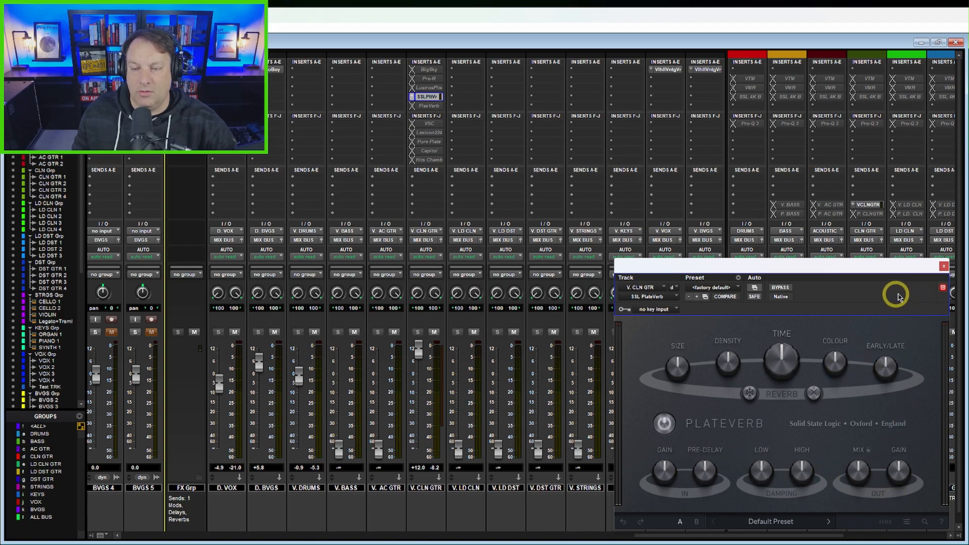
Step: Close PlateVerb, make SSL Native FlexVerb the active insert on V. CLN GTR instead, and bring its window into full view
{"action": "left_click", "coordinate": [943, 266]}
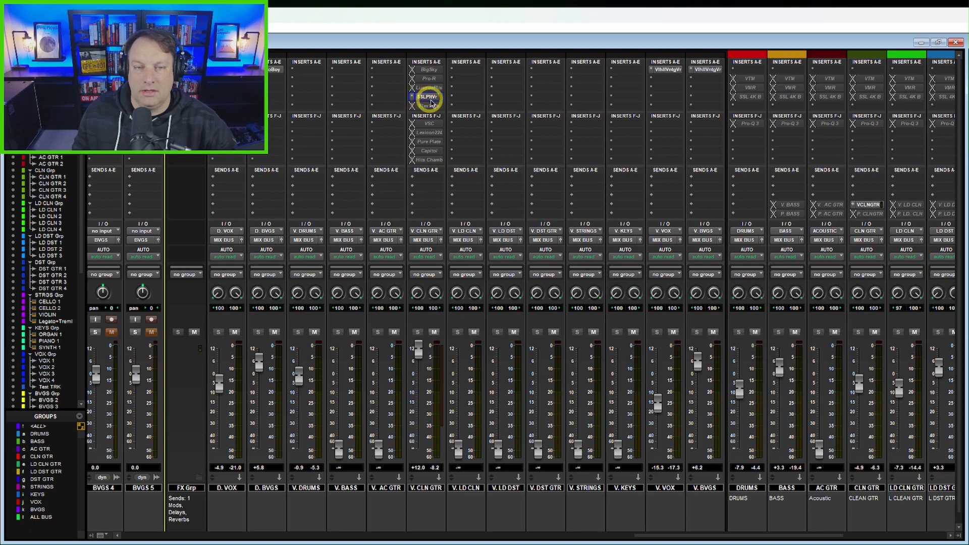
{"action": "right_click", "coordinate": [431, 102]}
{"action": "left_click", "coordinate": [453, 107]}
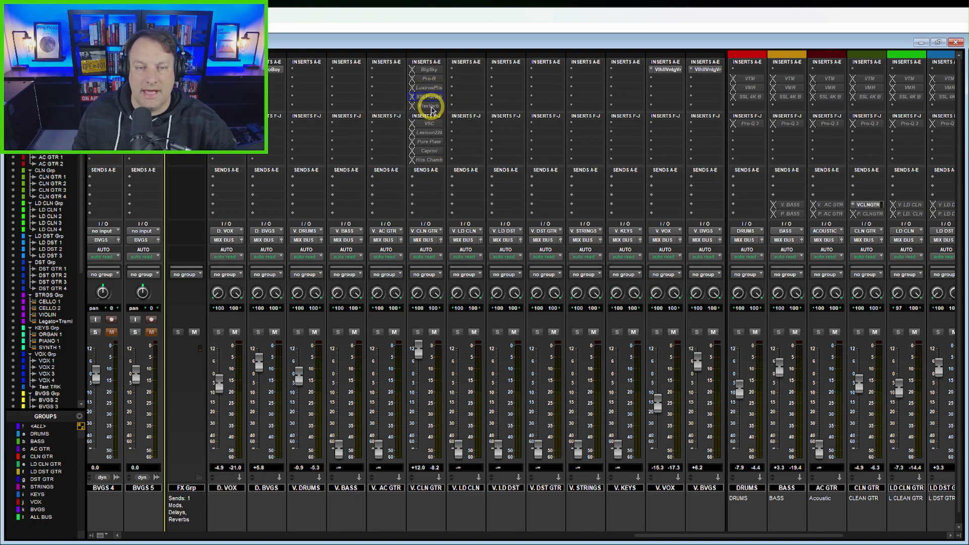
{"action": "right_click", "coordinate": [431, 97]}
{"action": "left_click", "coordinate": [449, 118]}
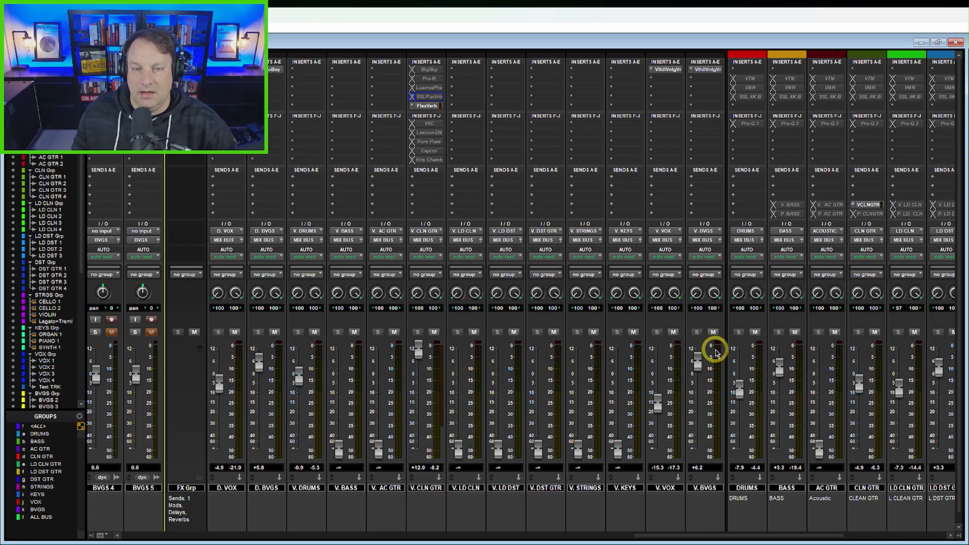
{"action": "left_click", "coordinate": [426, 105]}
{"action": "left_click_drag", "start_coordinate": [761, 257], "coordinate": [499, 231]}
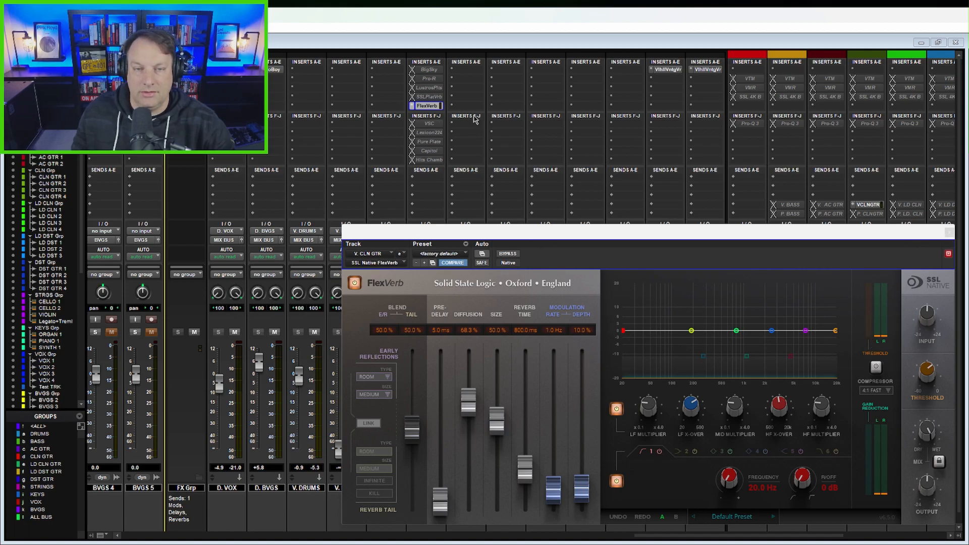
Step: Switch the active insert on V. CLN GTR from FlexVerb to VerbSuite Classics, and open and reposition the VerbSuite Classics window
{"action": "left_click", "coordinate": [431, 107]}
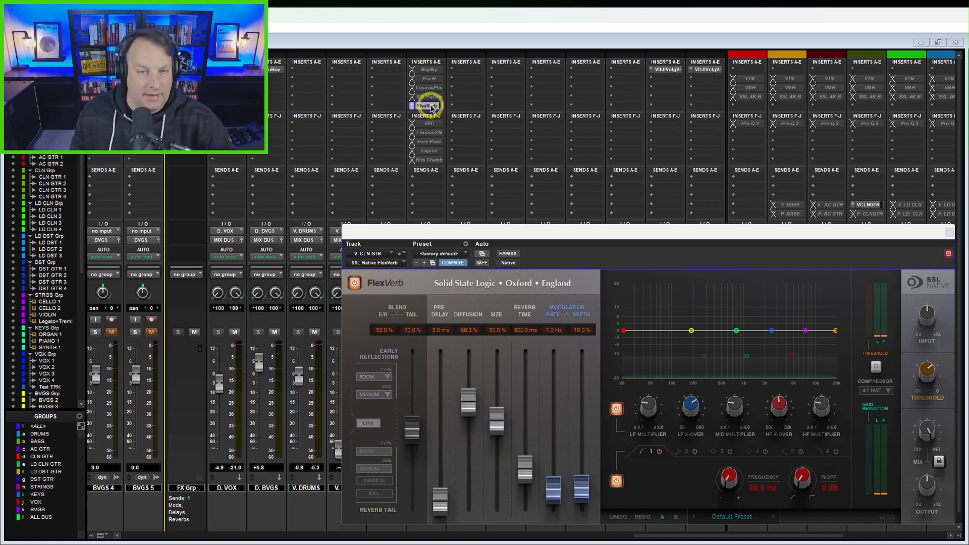
{"action": "right_click", "coordinate": [430, 107]}
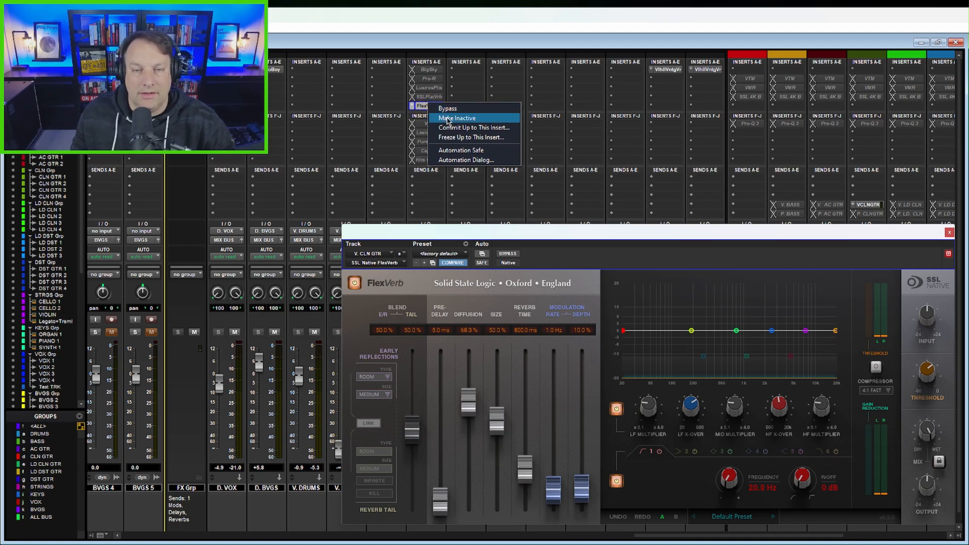
{"action": "left_click", "coordinate": [446, 119]}
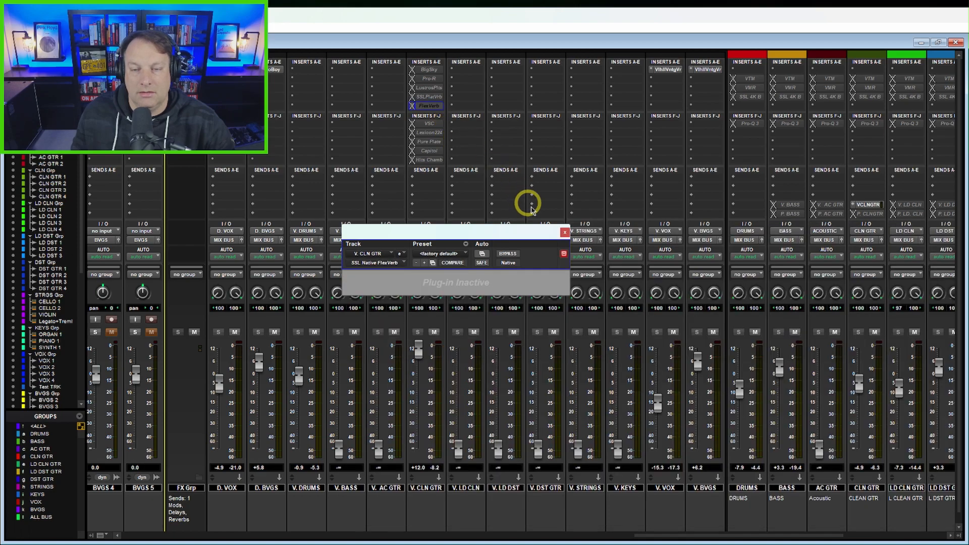
{"action": "left_click", "coordinate": [564, 233]}
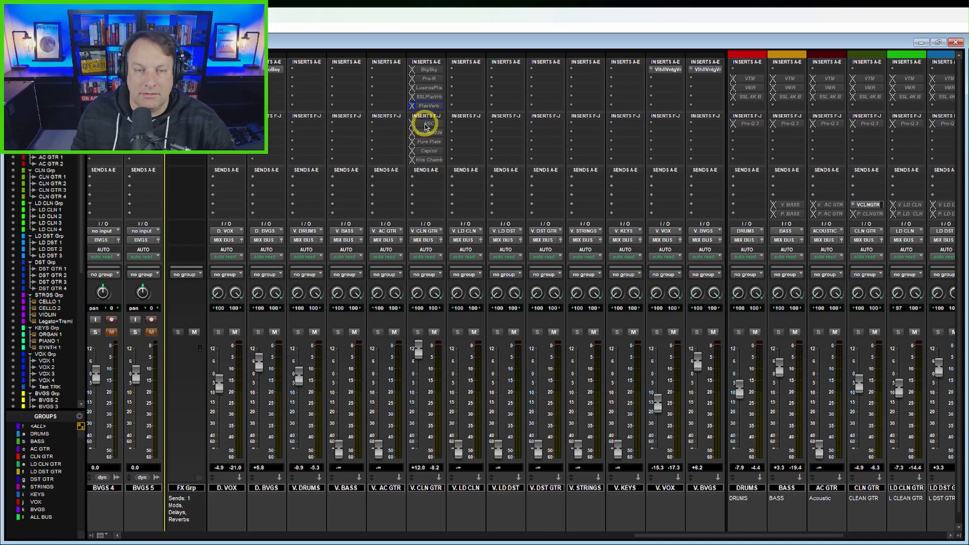
{"action": "right_click", "coordinate": [422, 125]}
{"action": "left_click", "coordinate": [444, 135]}
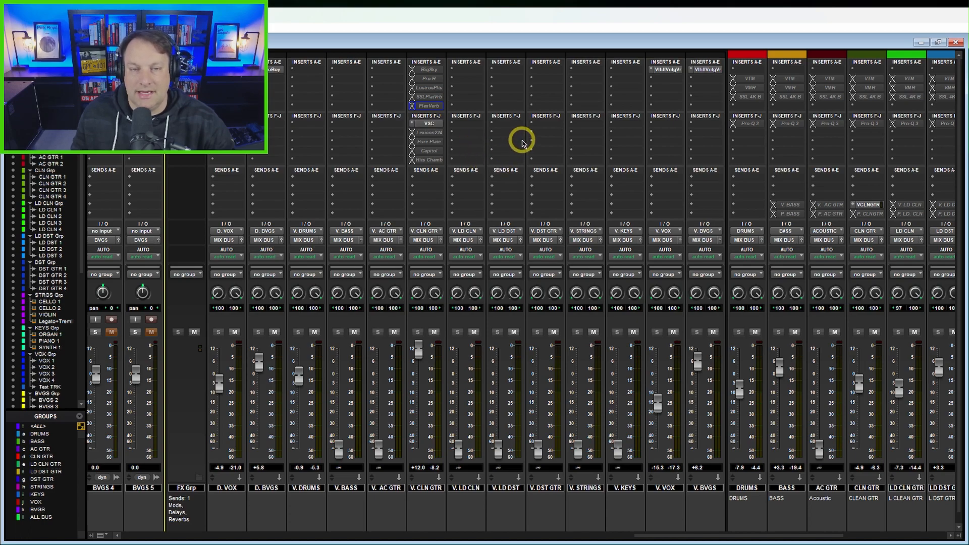
{"action": "left_click", "coordinate": [432, 124]}
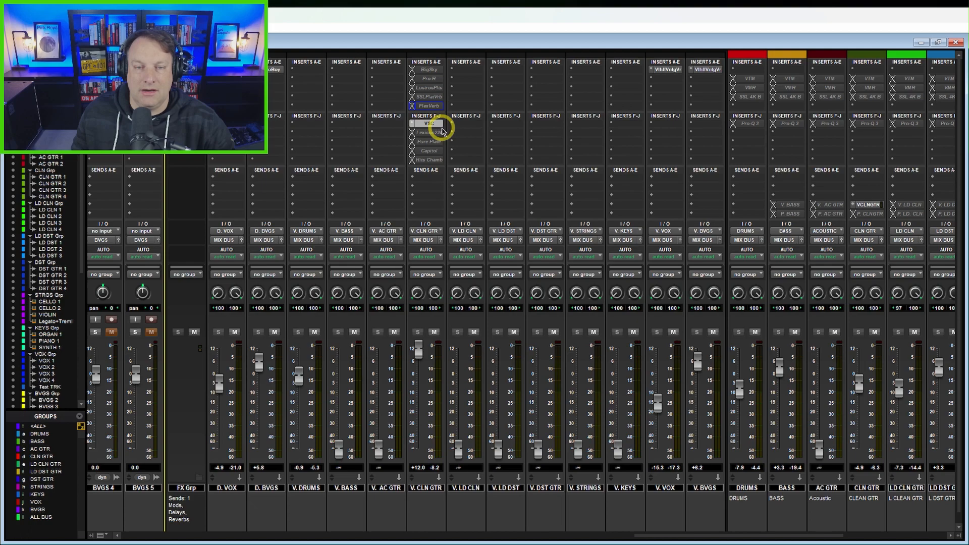
{"action": "left_click_drag", "start_coordinate": [702, 233], "coordinate": [827, 320]}
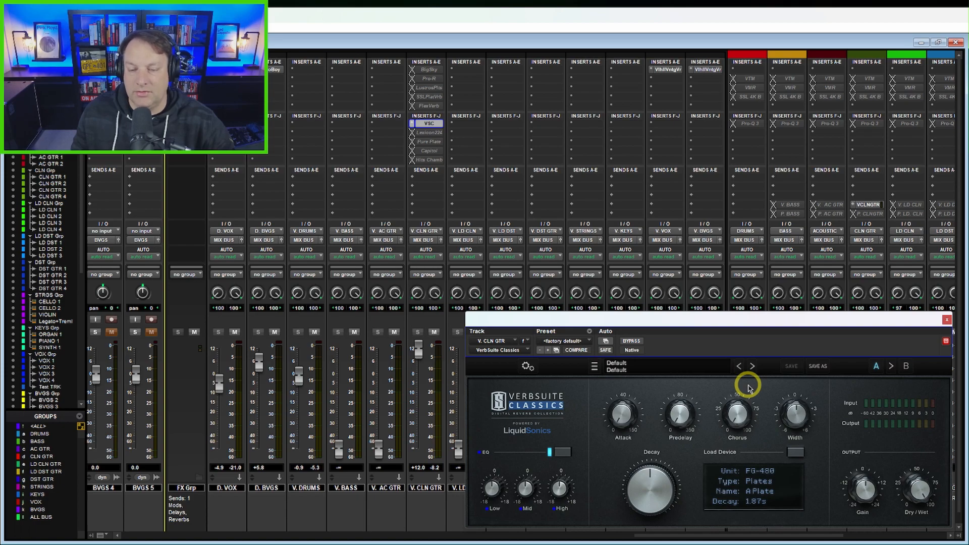
Step: Browse the Drums and Vocals factory presets in VerbSuite Classics without loading one, and close the plug-in window
{"action": "left_click", "coordinate": [662, 367]}
{"action": "mouse_move", "coordinate": [662, 383]}
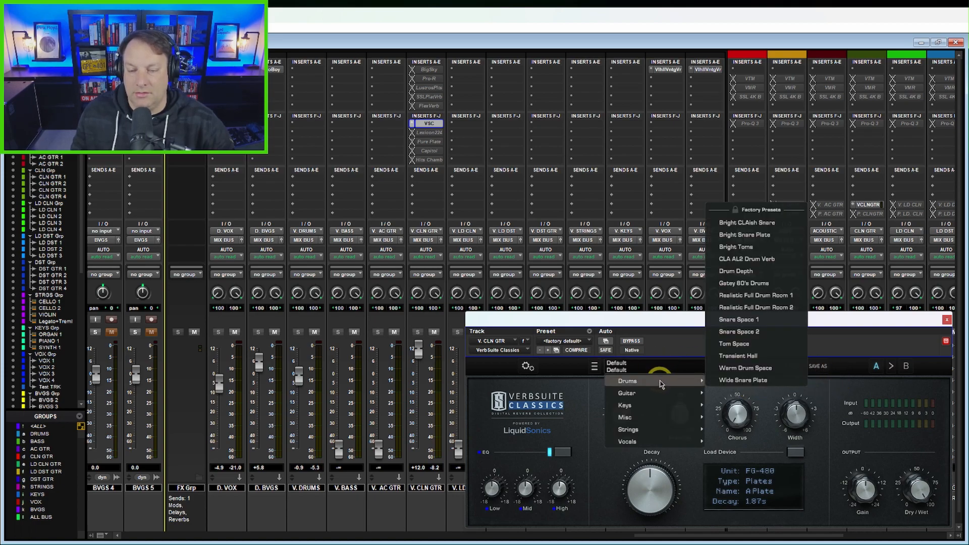
{"action": "mouse_move", "coordinate": [649, 442]}
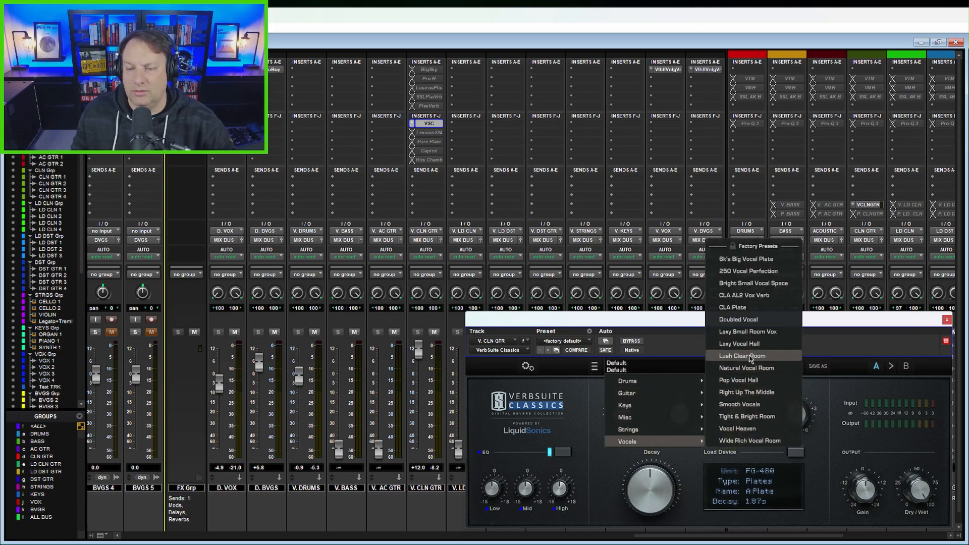
{"action": "left_click", "coordinate": [836, 330]}
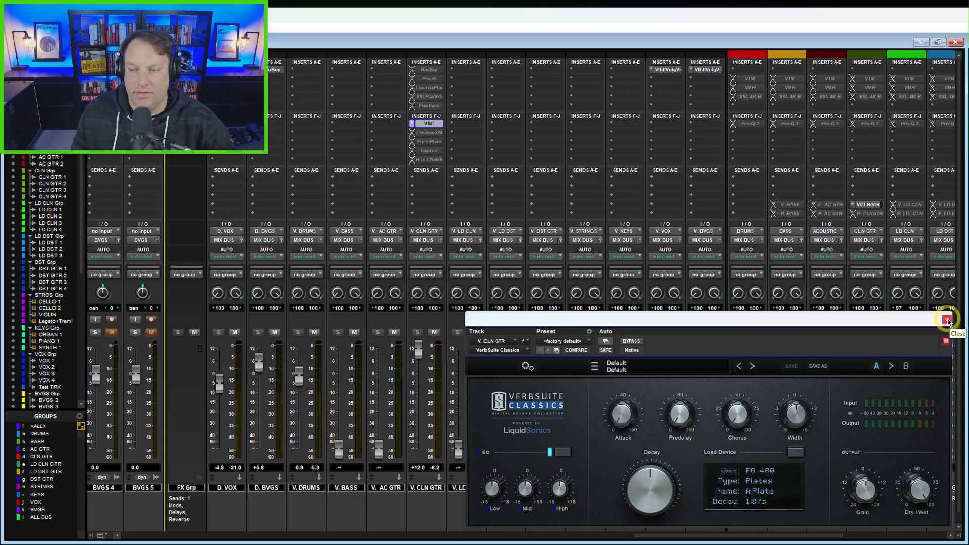
{"action": "left_click", "coordinate": [947, 321]}
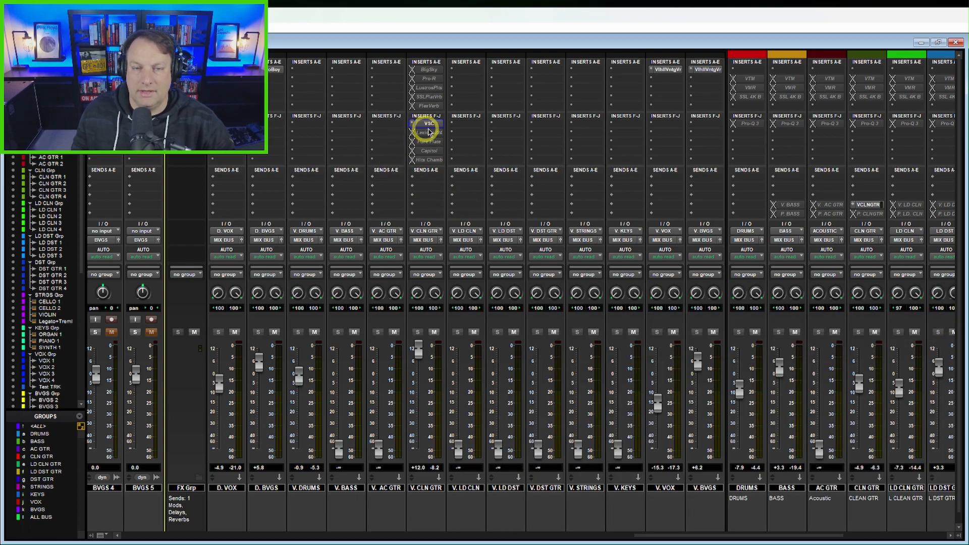
Step: Switch the active insert on V. CLN GTR from VerbSuite Classics to Lexicon 224 and open the Lexicon 224 window
{"action": "right_click", "coordinate": [437, 126]}
{"action": "left_click", "coordinate": [450, 130]}
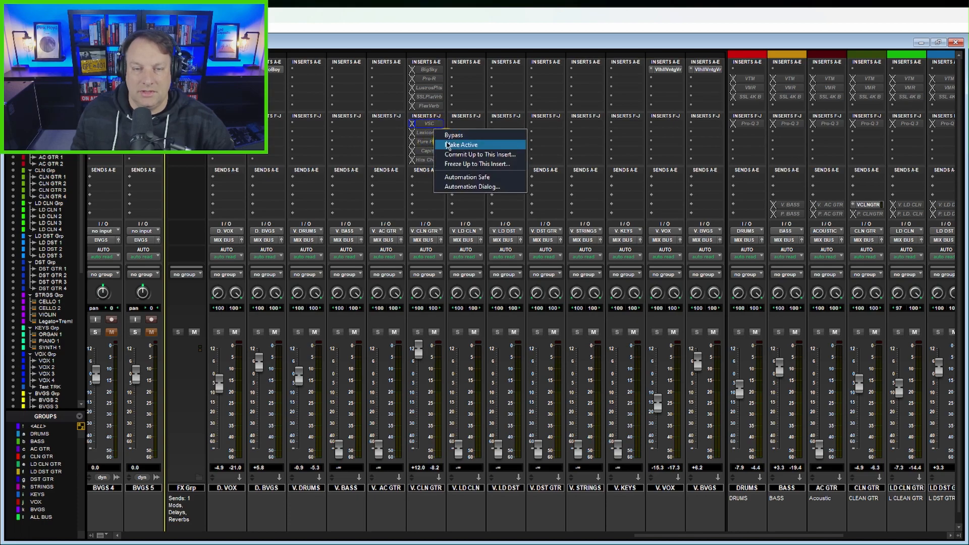
{"action": "left_click", "coordinate": [448, 145]}
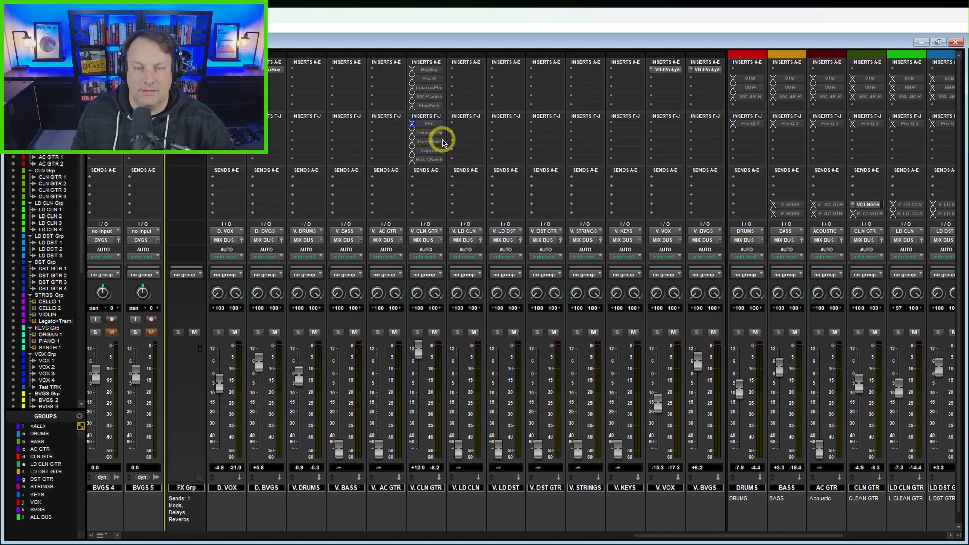
{"action": "left_click", "coordinate": [434, 133]}
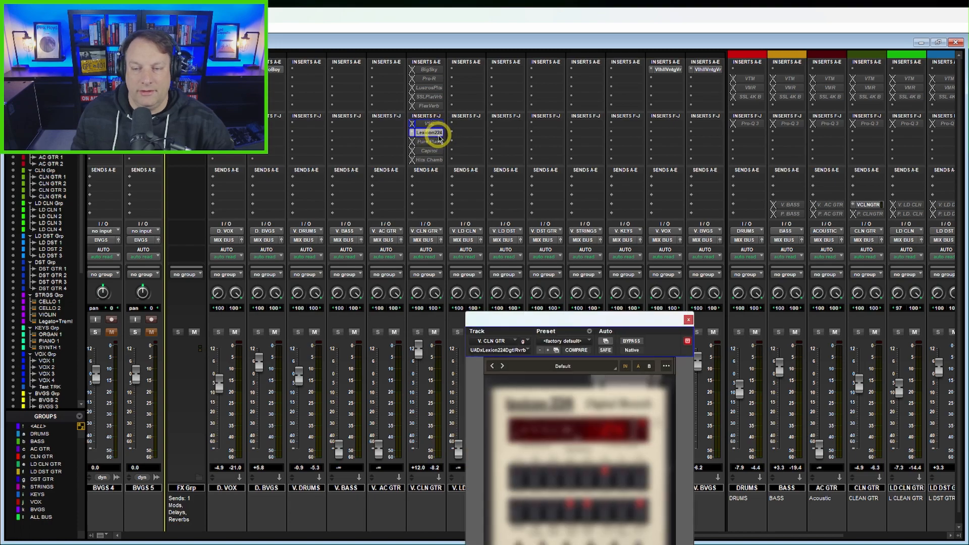
Step: Move the Lexicon 224 window into full view, look at its preset browser, and close the plug-in
{"action": "left_click_drag", "start_coordinate": [606, 325], "coordinate": [638, 145]}
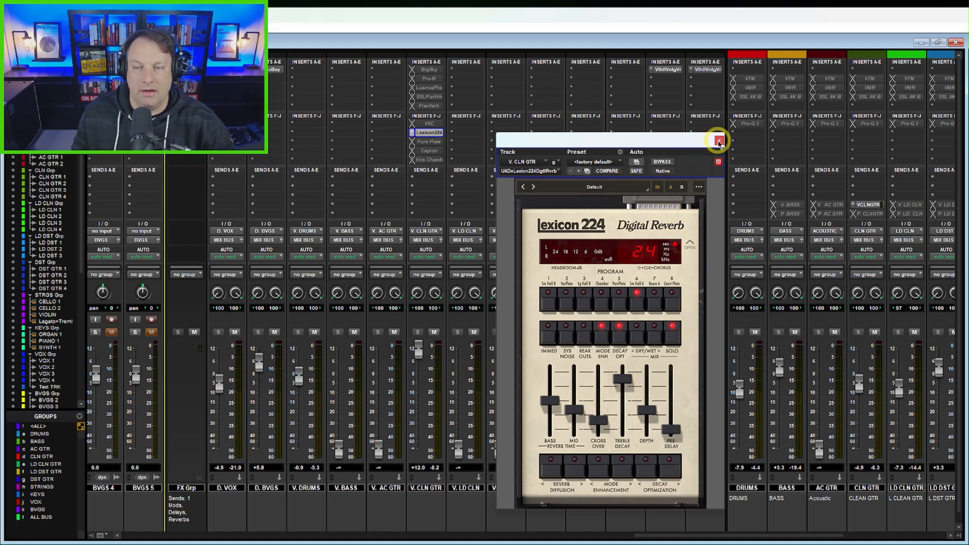
{"action": "left_click", "coordinate": [626, 188]}
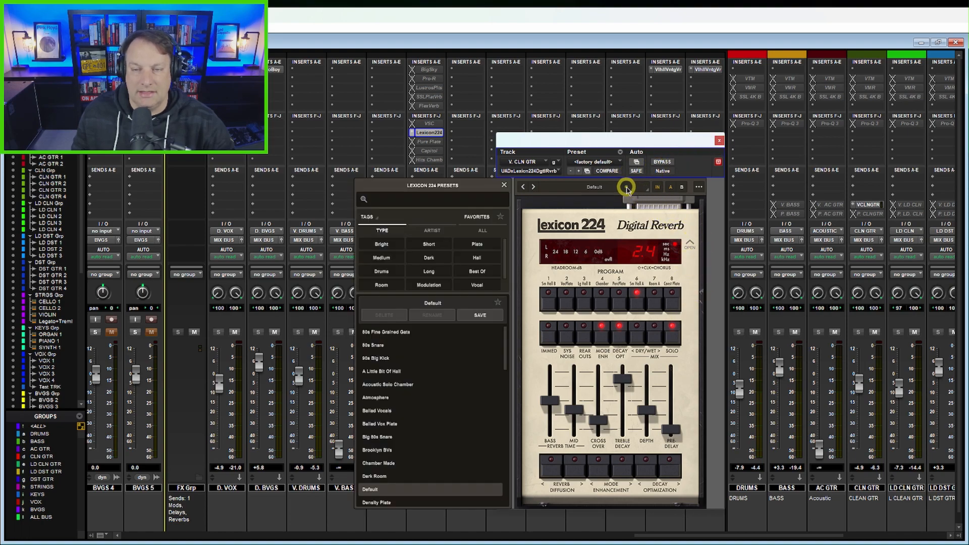
{"action": "left_click", "coordinate": [720, 140]}
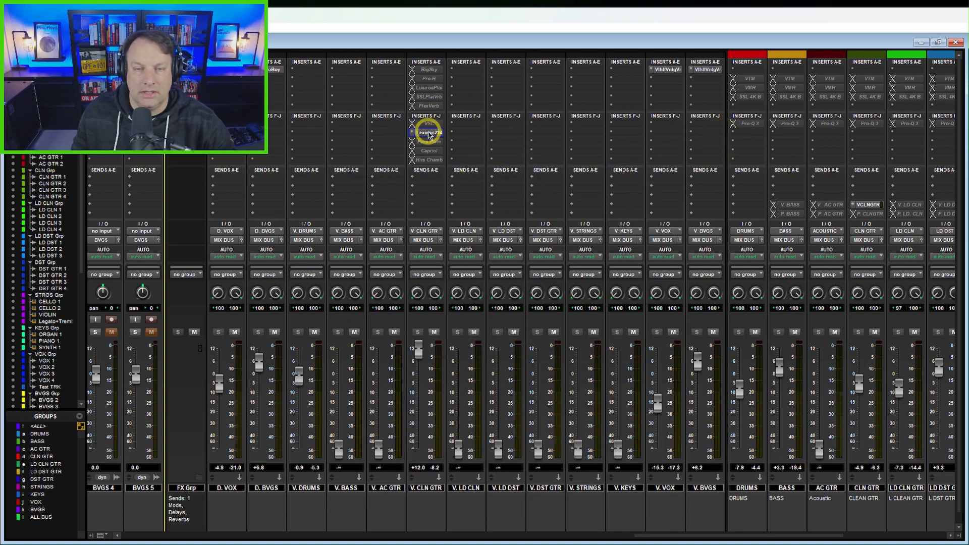
Step: Switch the active insert on V. CLN GTR from Lexicon 224 to Pure Plate and open the Pure Plate window
{"action": "right_click", "coordinate": [431, 133]}
{"action": "left_click", "coordinate": [457, 145]}
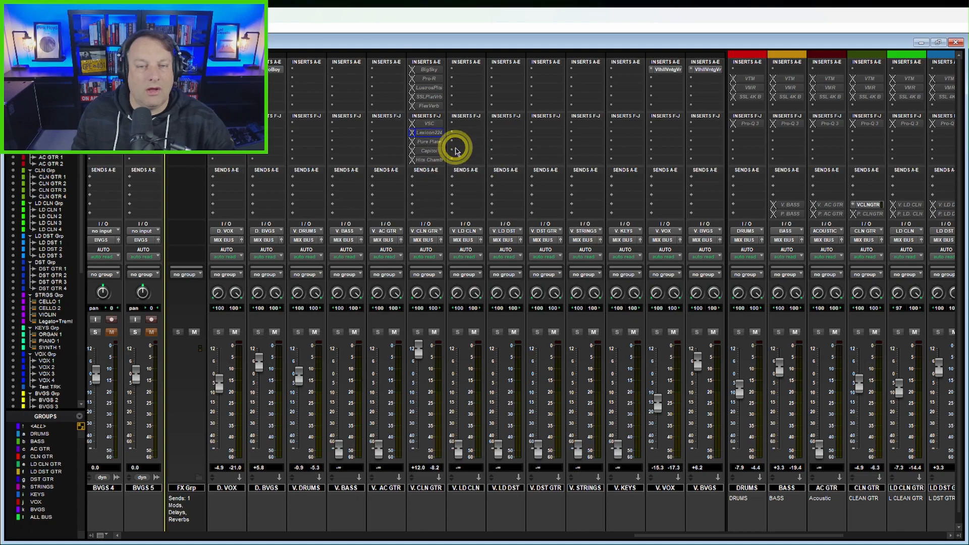
{"action": "right_click", "coordinate": [434, 138]}
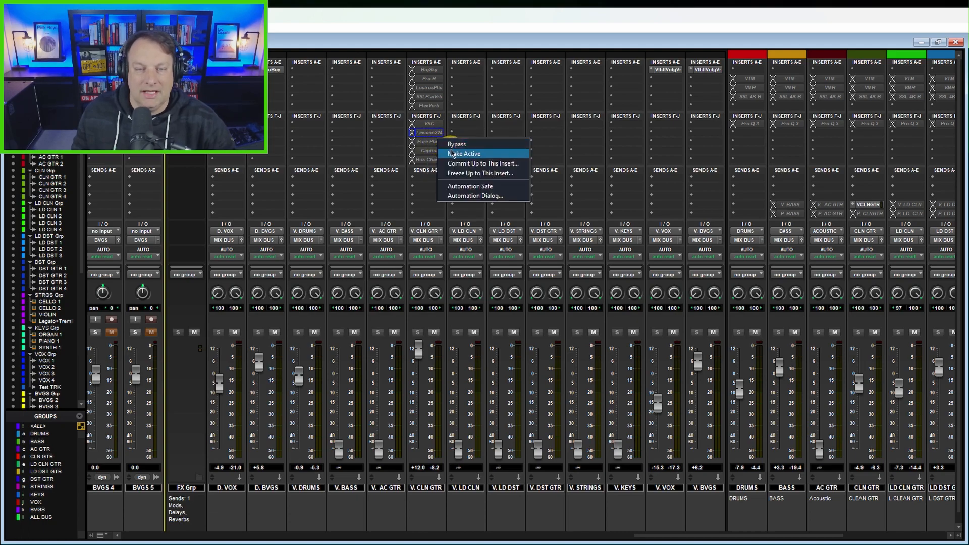
{"action": "left_click", "coordinate": [455, 154]}
{"action": "left_click", "coordinate": [428, 142]}
{"action": "left_click", "coordinate": [639, 141]}
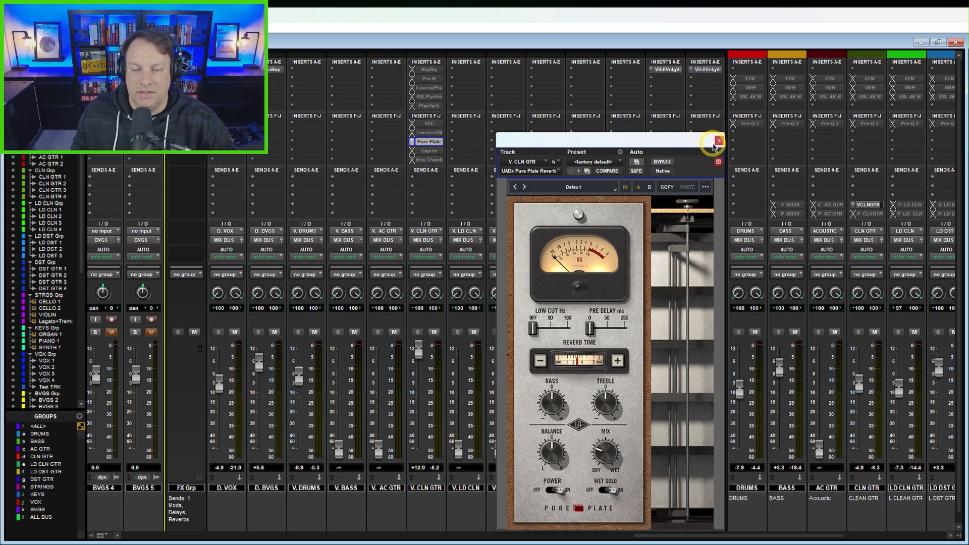
Step: Switch the active insert on V. CLN GTR from Pure Plate to Capitol Chambers and move its window into full view
{"action": "right_click", "coordinate": [428, 141]}
{"action": "left_click", "coordinate": [452, 154]}
{"action": "right_click", "coordinate": [430, 143]}
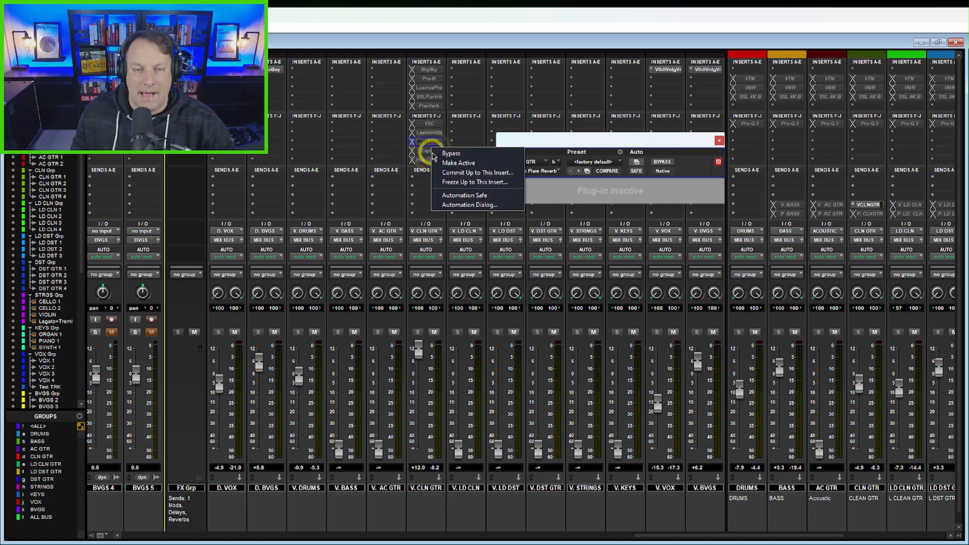
{"action": "left_click", "coordinate": [448, 163]}
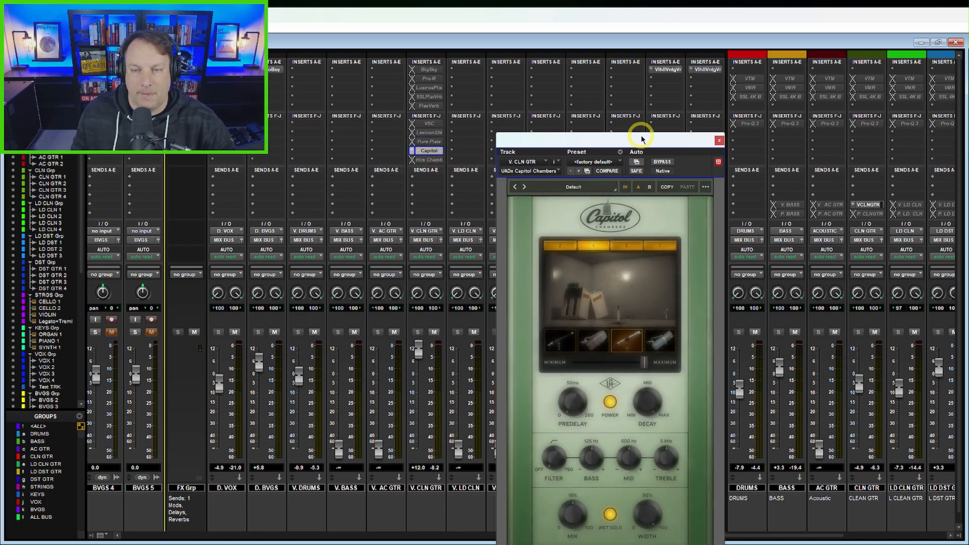
{"action": "left_click_drag", "start_coordinate": [644, 140], "coordinate": [636, 99]}
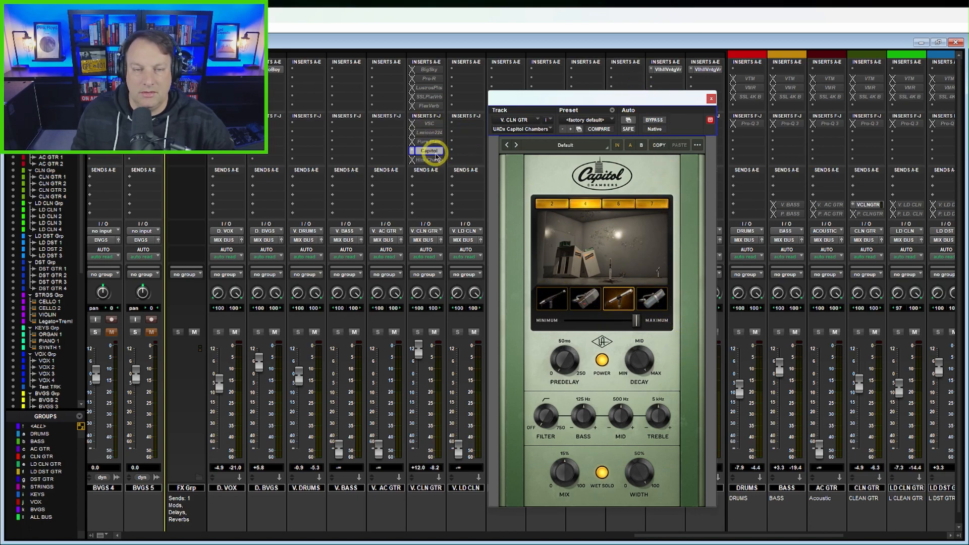
Step: Switch the active insert on V. CLN GTR from Capitol Chambers to Hitsville Reverb Chambers and open its window
{"action": "right_click", "coordinate": [429, 150]}
{"action": "left_click", "coordinate": [435, 160]}
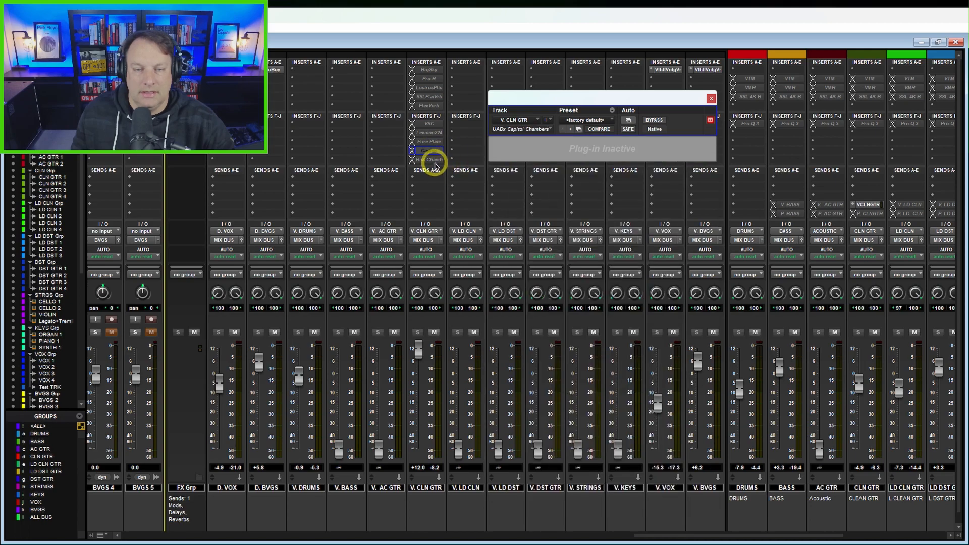
{"action": "right_click", "coordinate": [434, 161]}
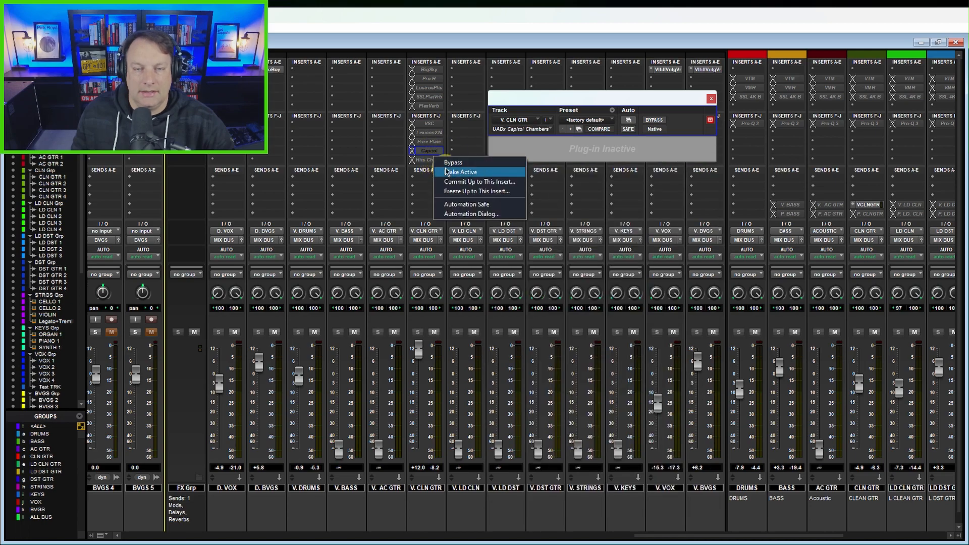
{"action": "left_click", "coordinate": [445, 171]}
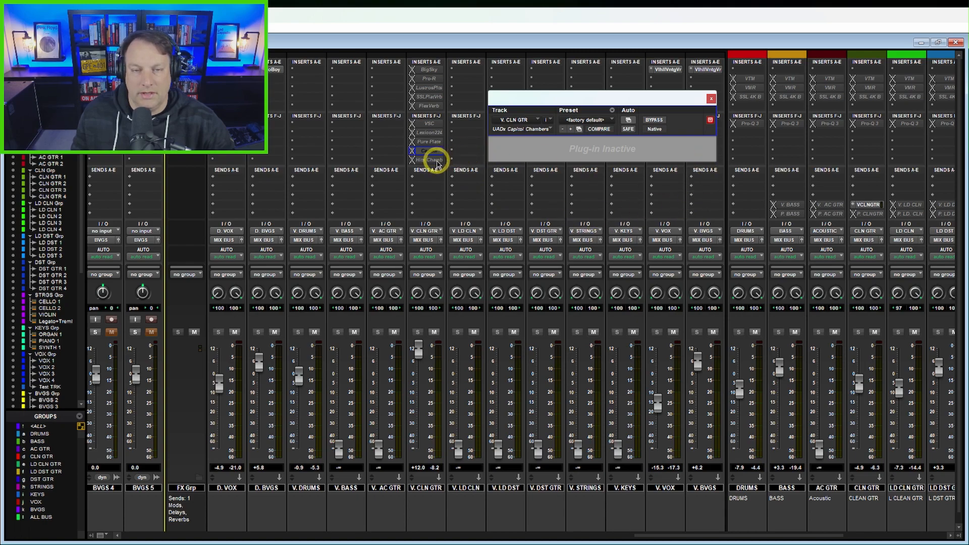
{"action": "left_click", "coordinate": [434, 160]}
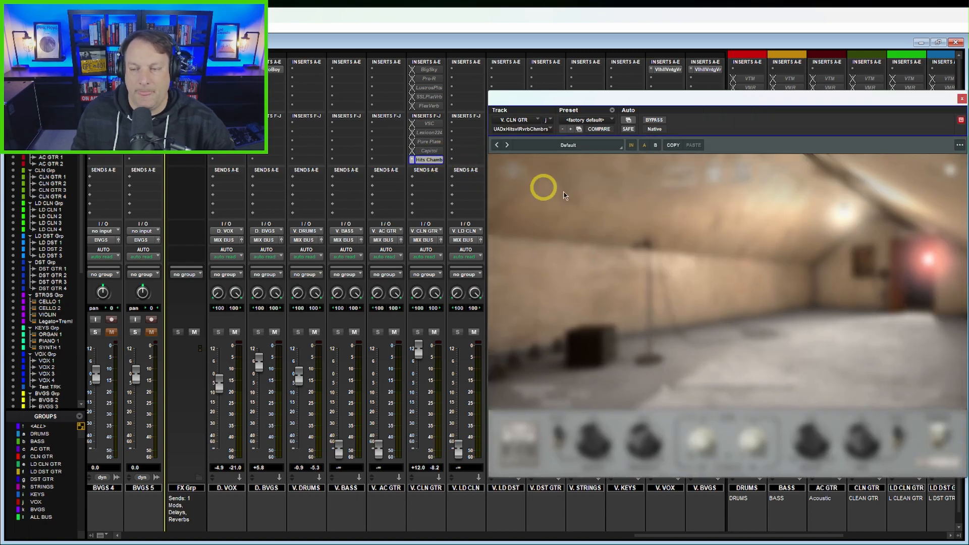
Step: Move the Hitsville Reverb Chambers window into full view and switch the reverb to Chamber 2 (2644)
{"action": "left_click_drag", "start_coordinate": [749, 100], "coordinate": [645, 100]}
{"action": "mouse_move", "coordinate": [666, 170]}
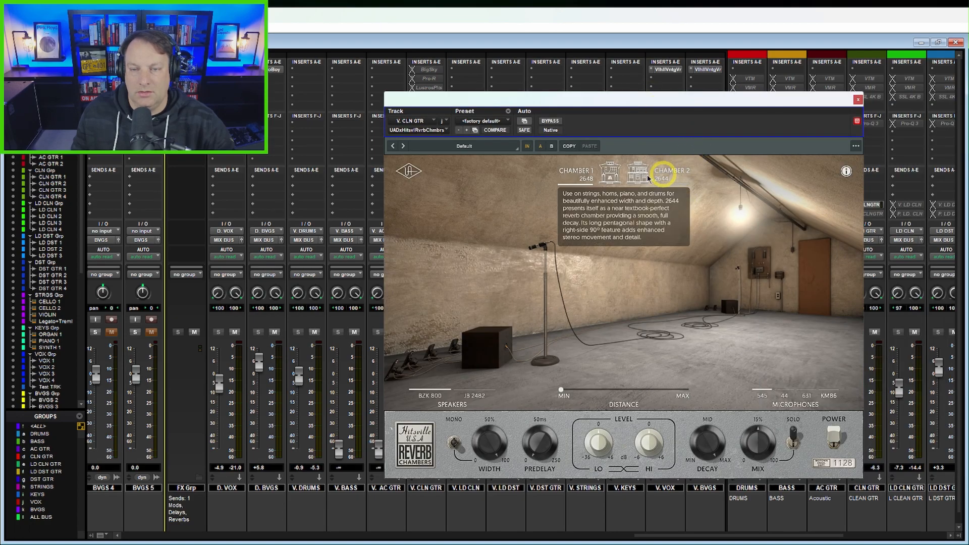
{"action": "mouse_move", "coordinate": [589, 183]}
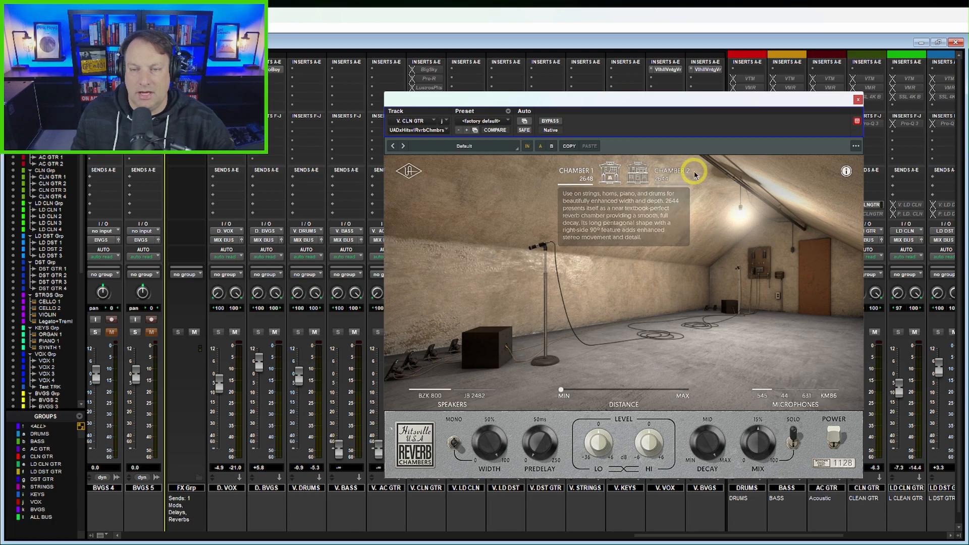
{"action": "left_click", "coordinate": [669, 175]}
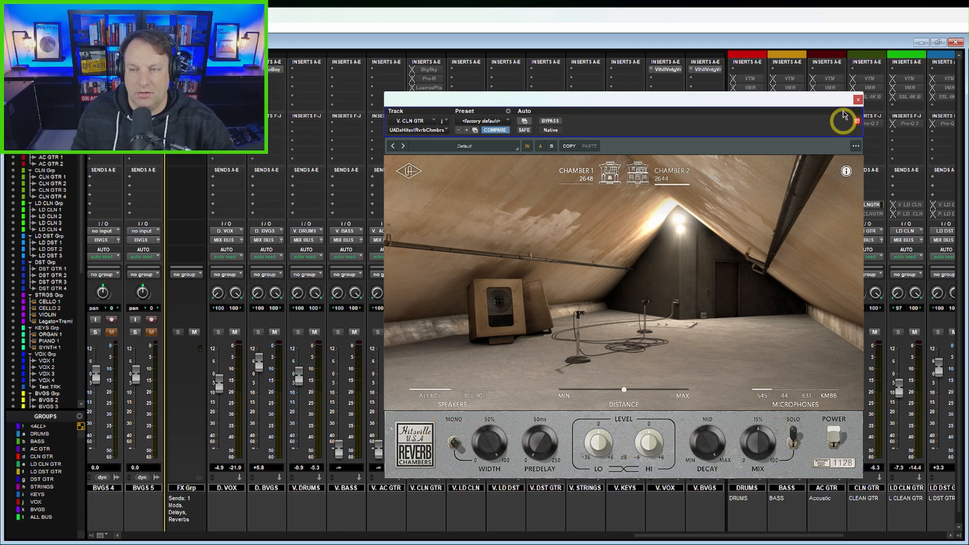
Step: Close the Hitsville Reverb Chambers window and make its insert on V. CLN GTR inactive
{"action": "left_click", "coordinate": [857, 101]}
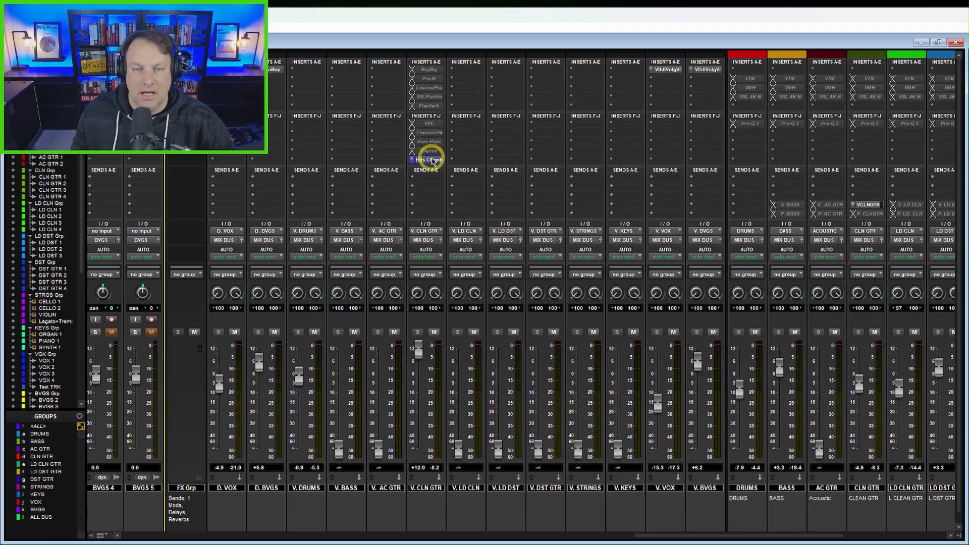
{"action": "right_click", "coordinate": [433, 160]}
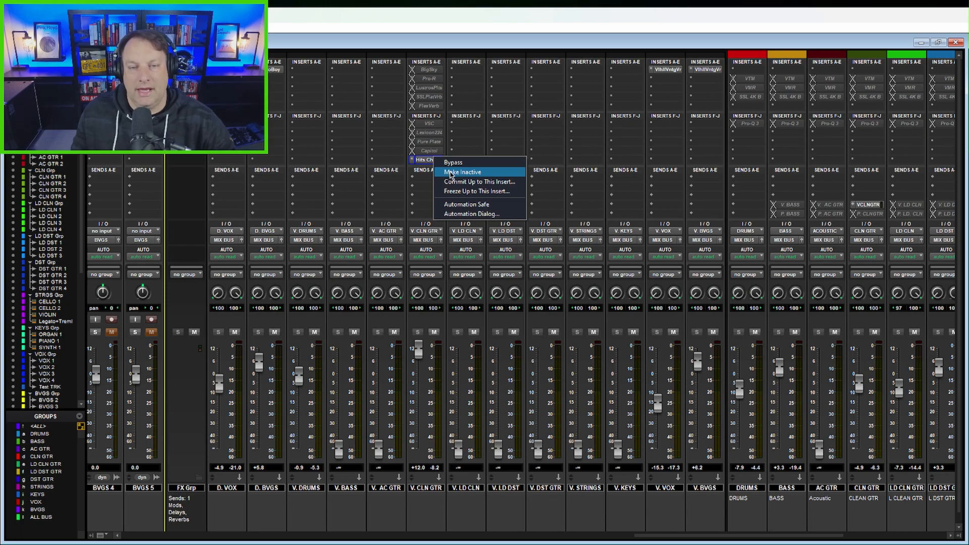
{"action": "left_click", "coordinate": [451, 173]}
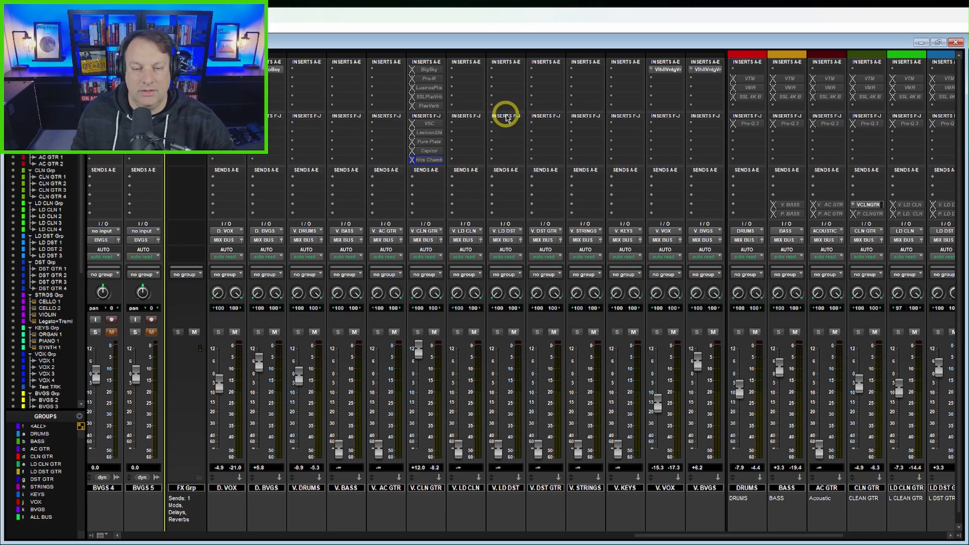
Step: Open ValhallaVintageVerb on V. VOX, move its window clear of the inserts to examine the settings, and close it
{"action": "left_click", "coordinate": [665, 71]}
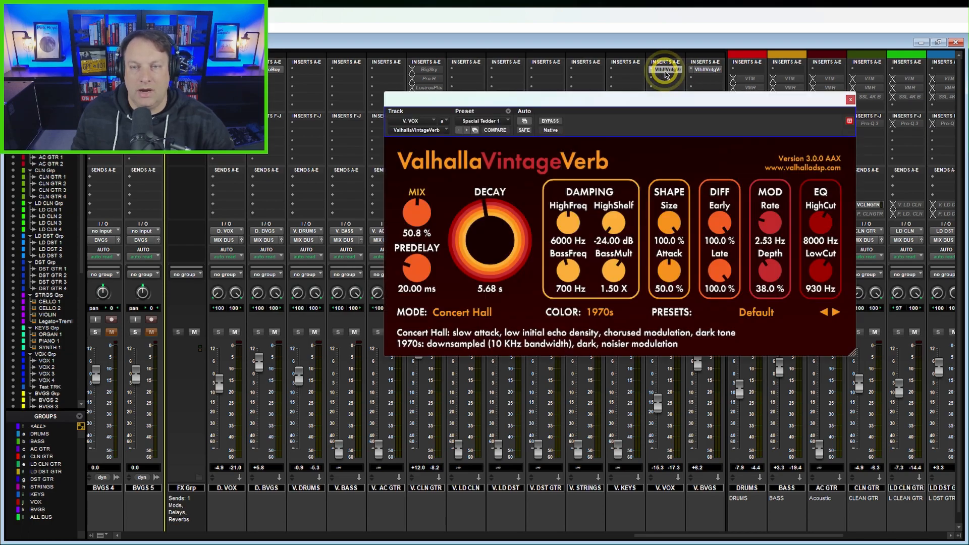
{"action": "left_click_drag", "start_coordinate": [692, 104], "coordinate": [765, 254]}
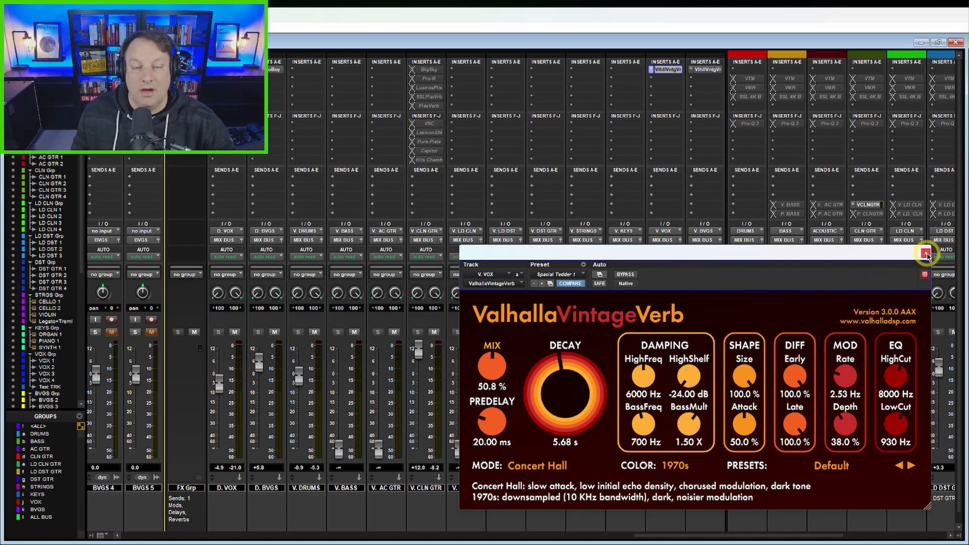
{"action": "left_click", "coordinate": [926, 254]}
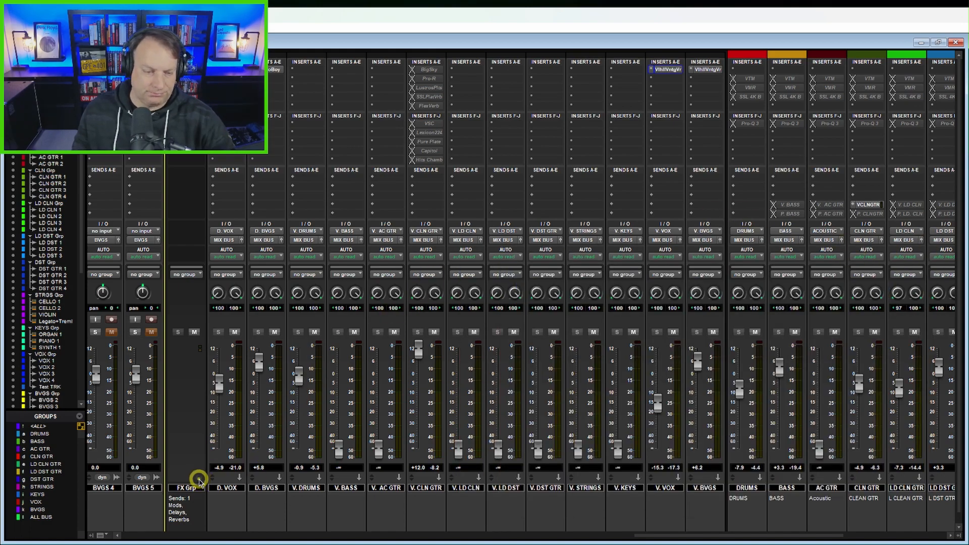
Step: Collapse the FX Grp folder track so its effects returns are hidden in the mixer
{"action": "left_click", "coordinate": [199, 479]}
{"action": "scroll", "coordinate": [497, 279], "scroll_direction": "down", "scroll_amount": 1}
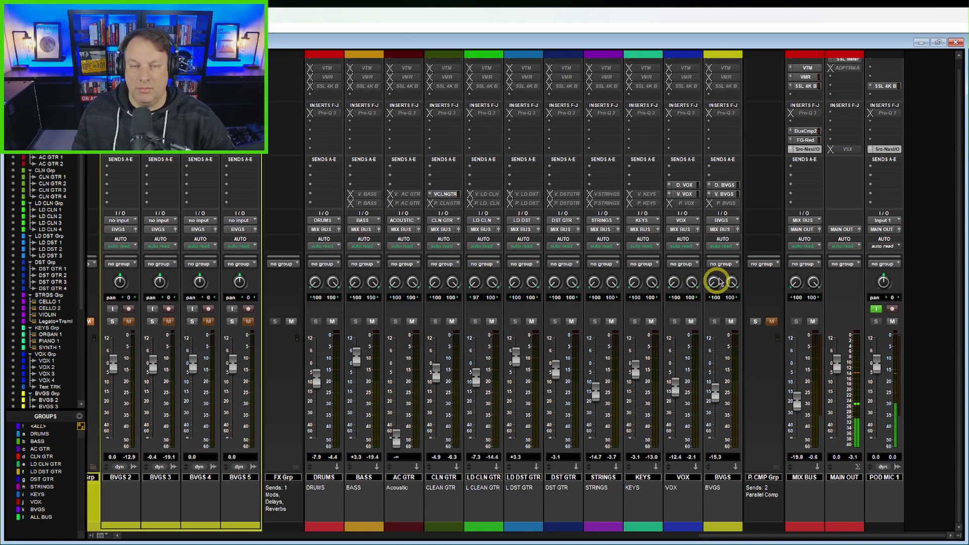